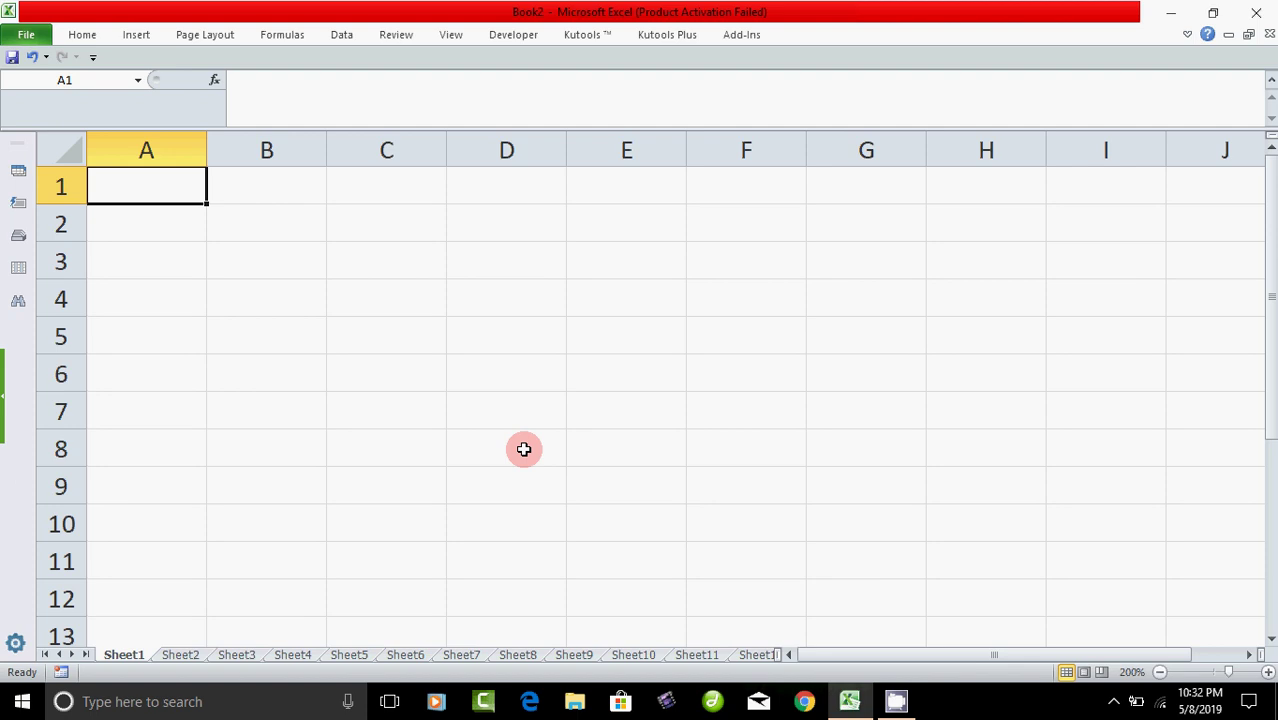
Step: Preview the Home, Insert, Page Layout and Formulas ribbon tabs
click(100, 37)
click(137, 34)
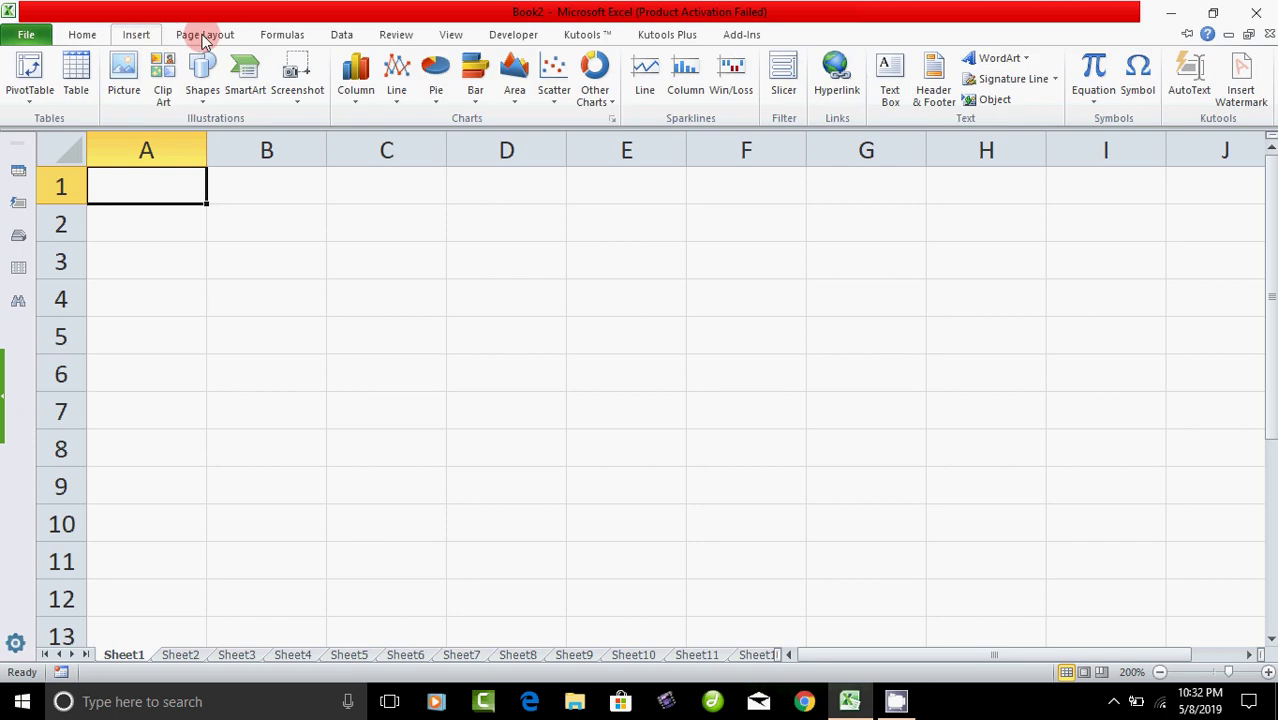
key(Escape)
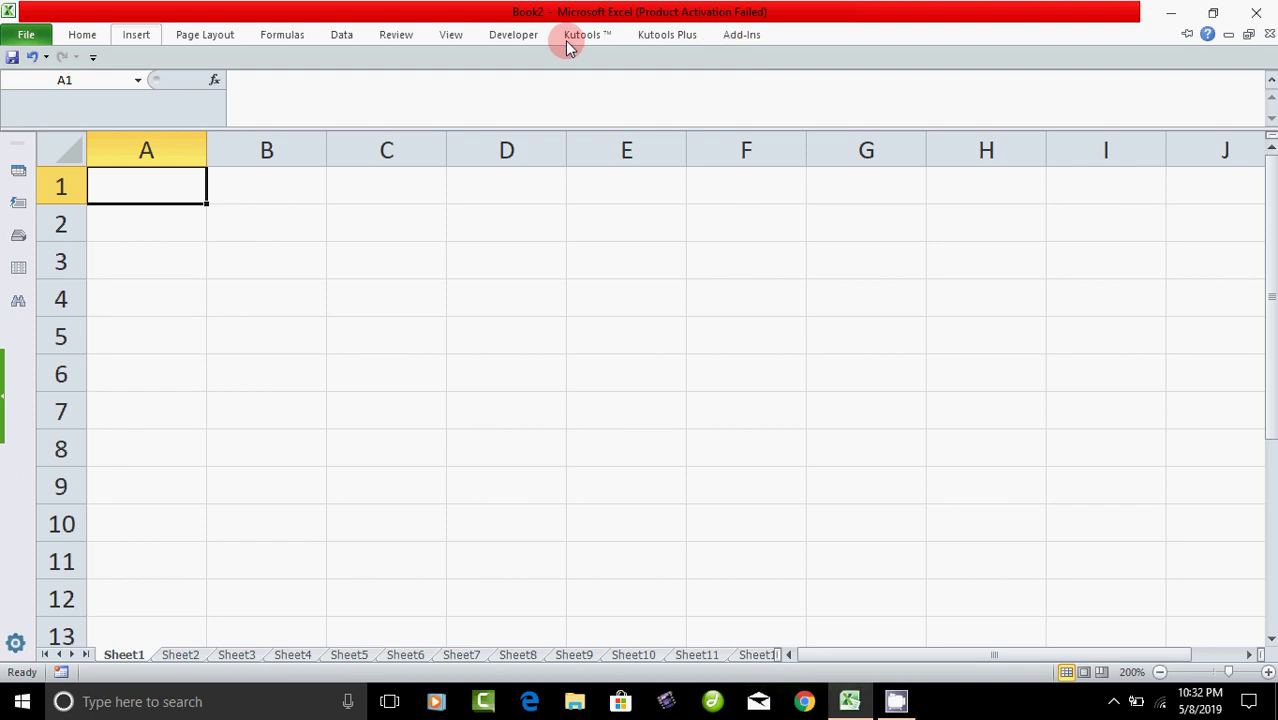
click(205, 34)
click(282, 34)
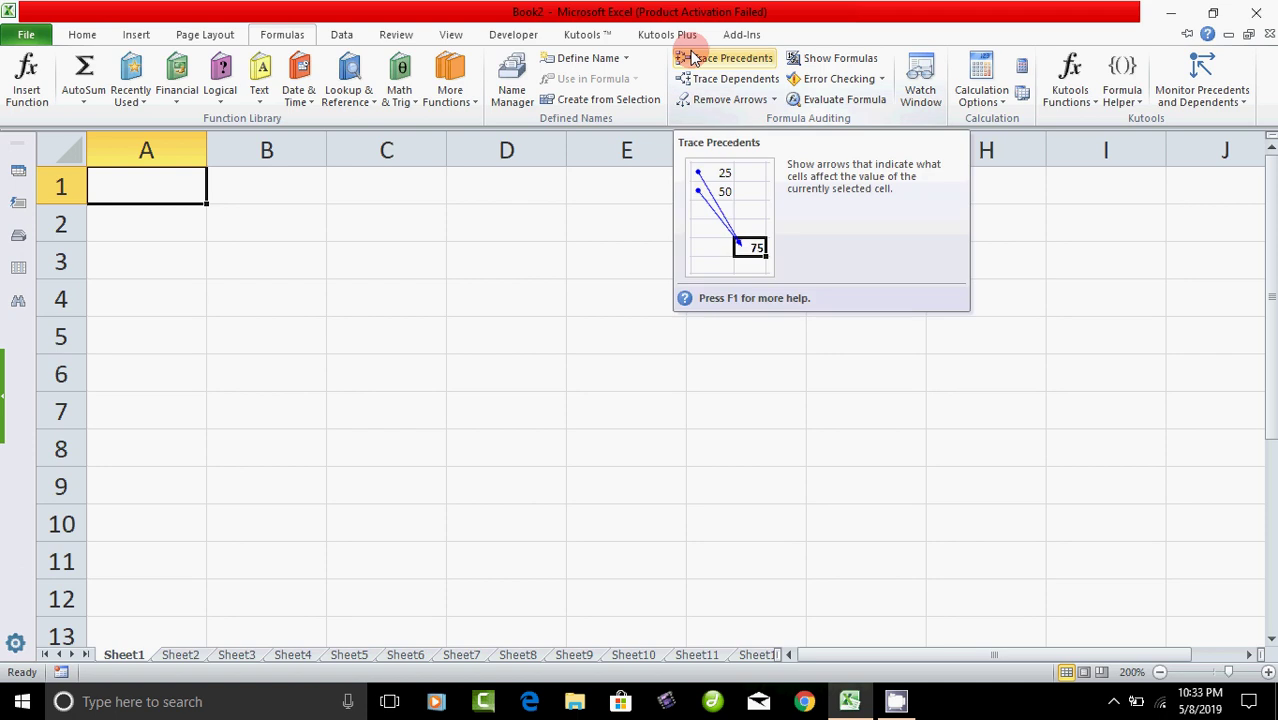
Step: Open Excel Options from the File menu
click(26, 38)
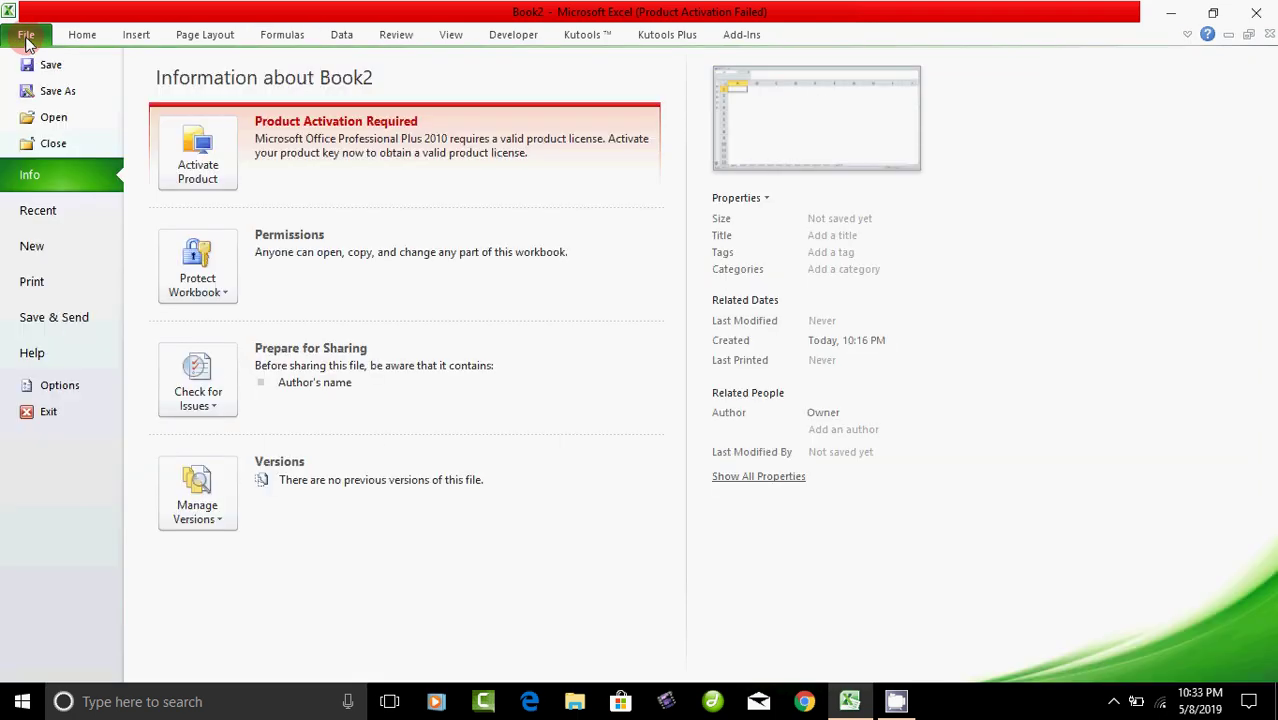
click(63, 388)
click(62, 386)
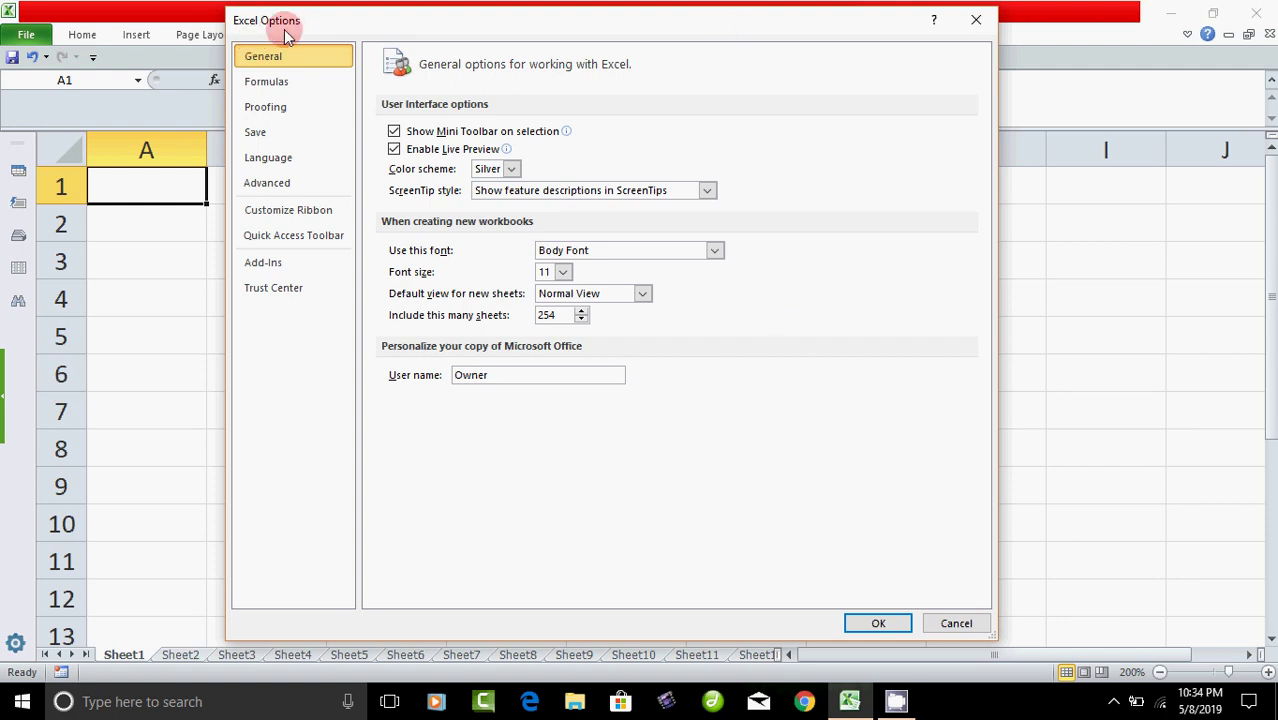
Step: Switch to the Customize the Ribbon page and expand the 'Choose commands from' list
click(298, 213)
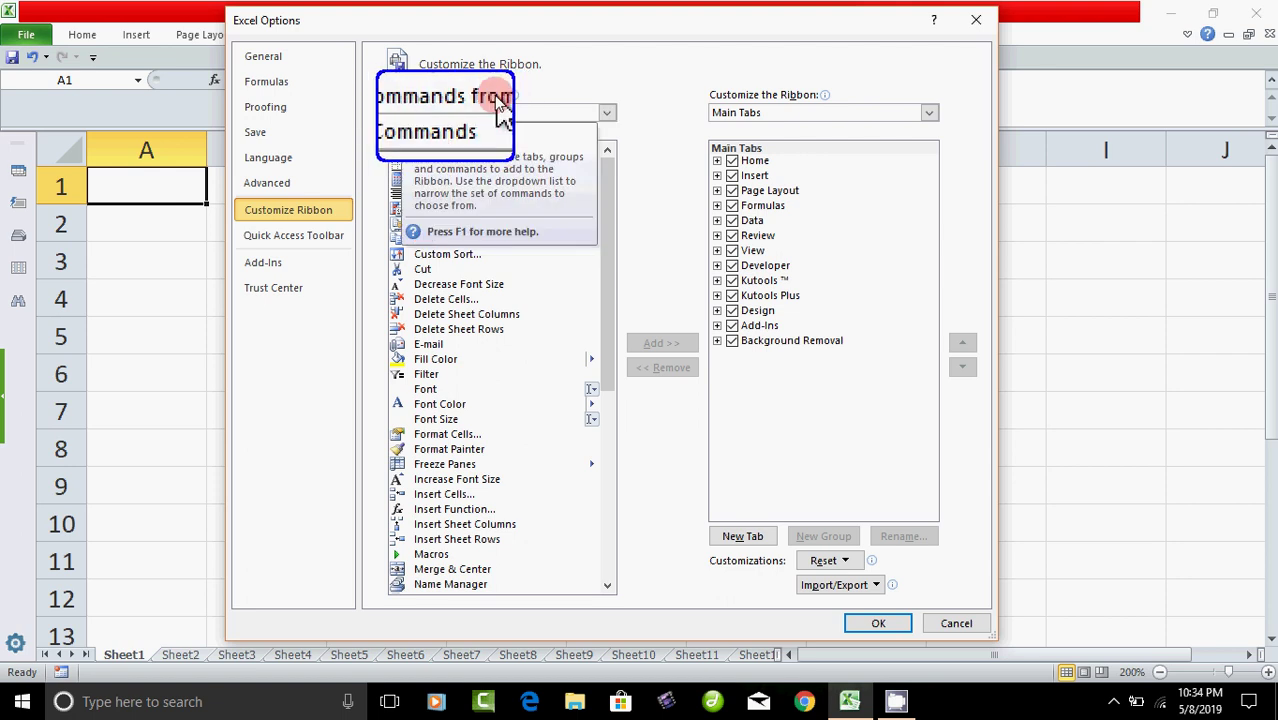
click(607, 113)
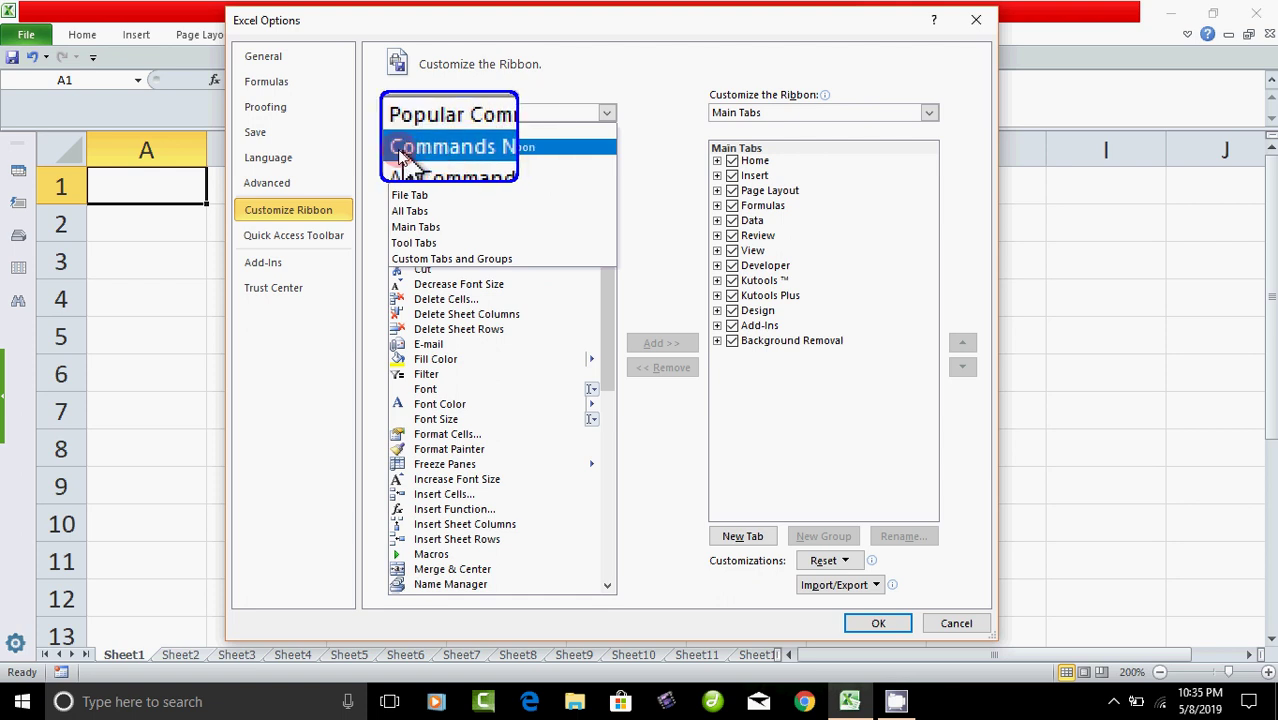
Step: Show 'Commands Not in the Ribbon' and scroll the list down to Form..
click(503, 149)
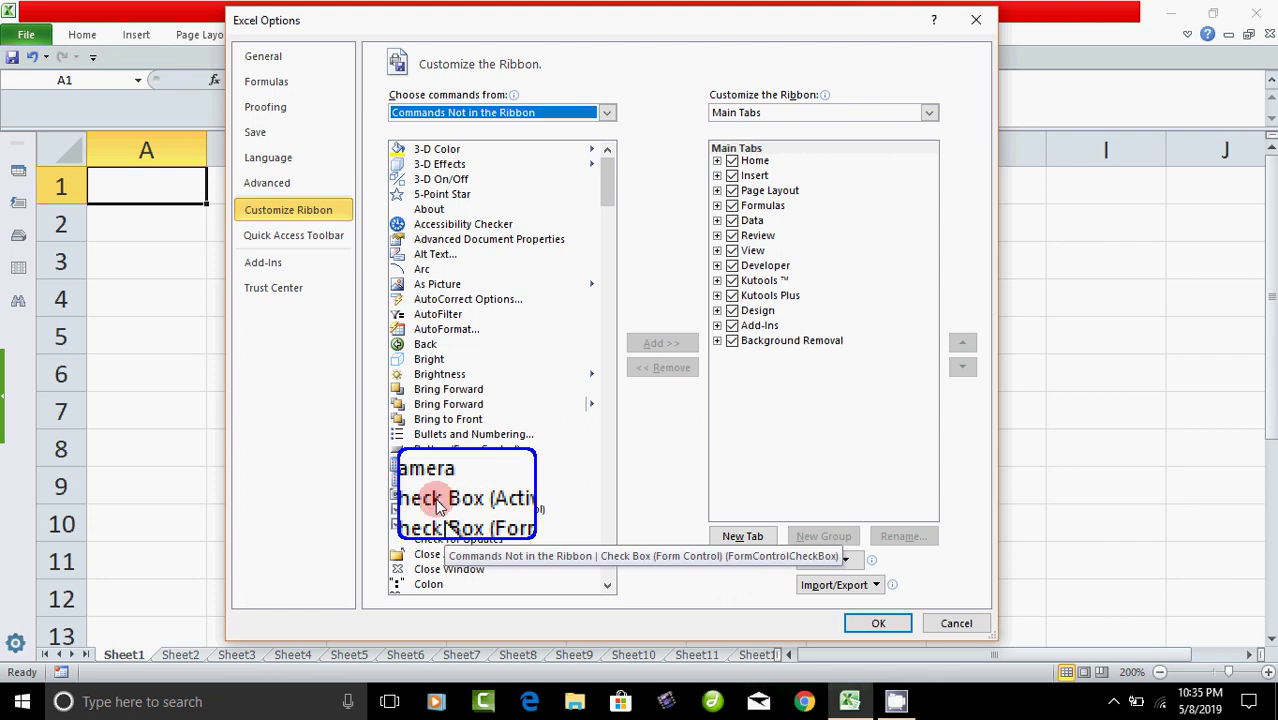
click(610, 588)
click(610, 588)
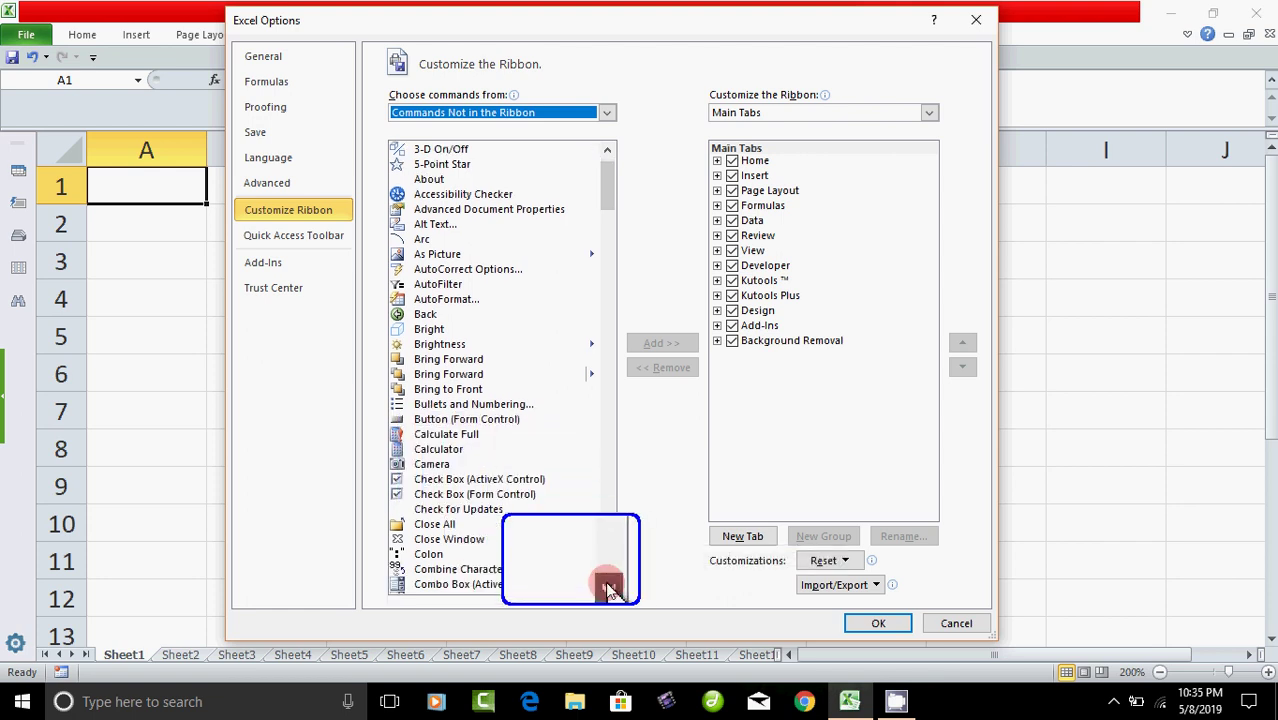
click(610, 588)
click(610, 588)
click(610, 588)
click(610, 588)
click(610, 588)
click(610, 588)
click(610, 588)
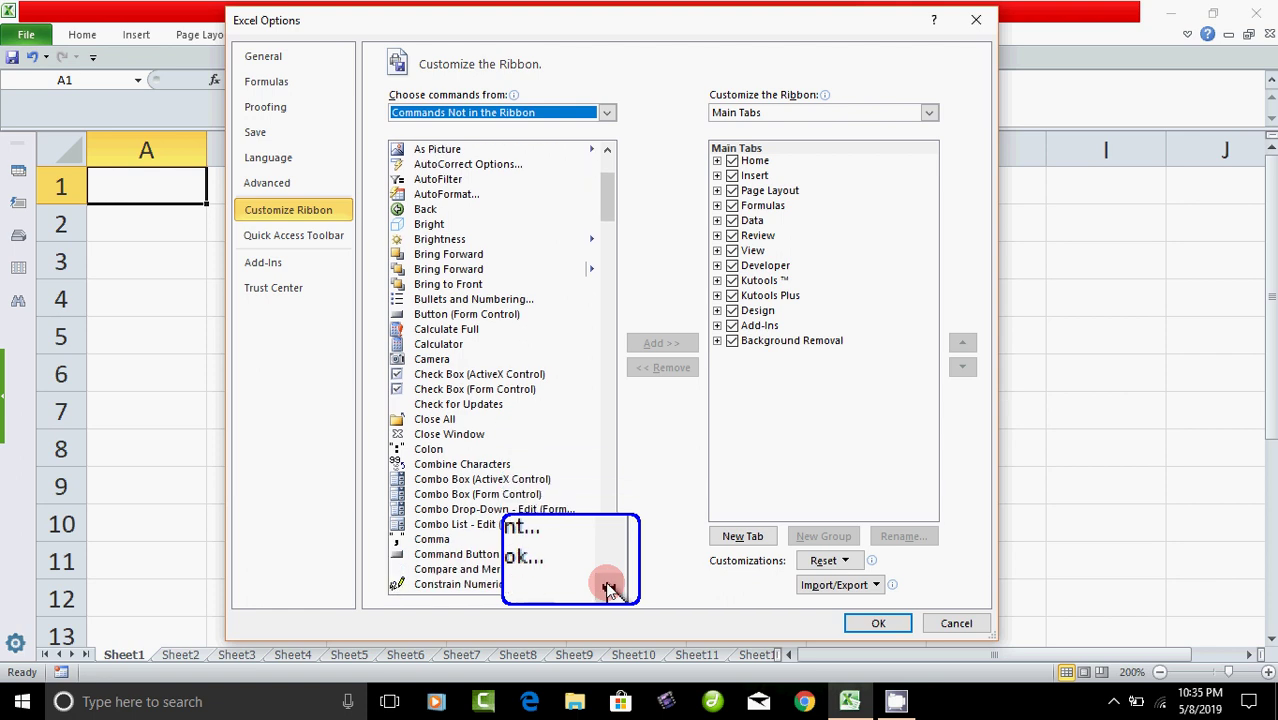
click(610, 588)
click(610, 588)
click(610, 588)
click(610, 588)
click(610, 588)
click(610, 588)
click(610, 588)
click(610, 588)
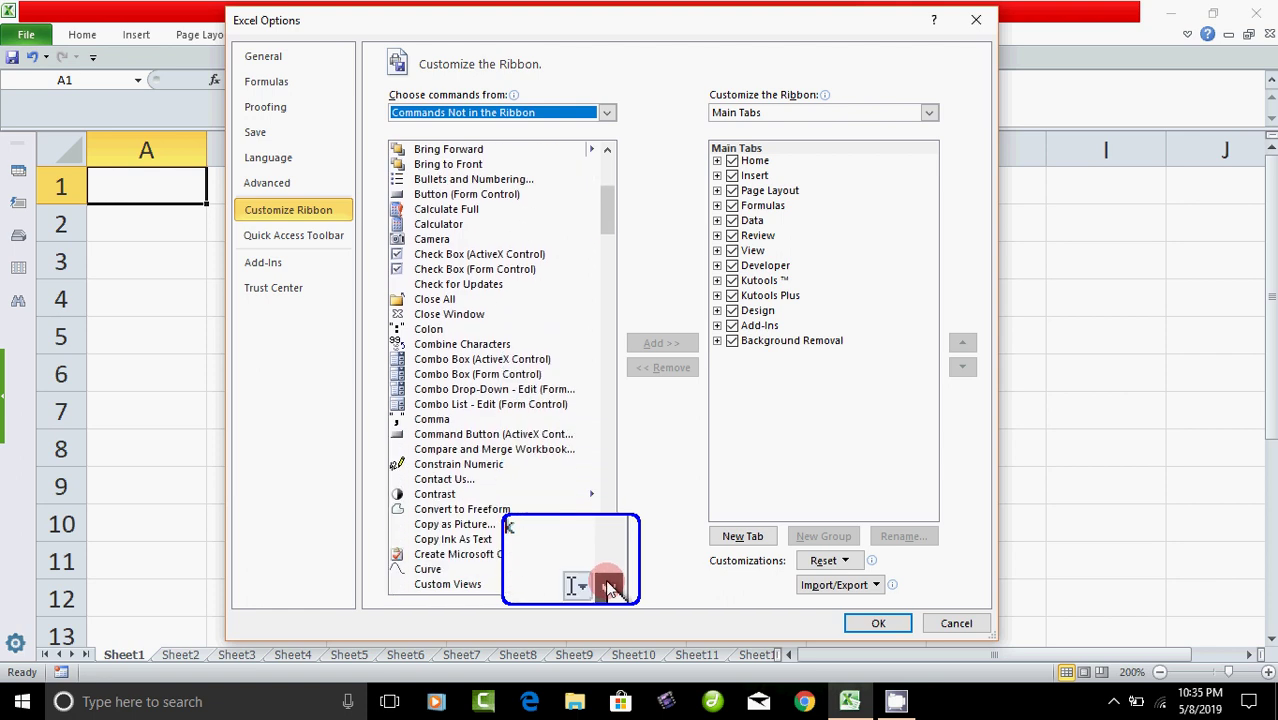
click(610, 588)
click(610, 588)
click(610, 588)
click(610, 588)
click(610, 588)
click(610, 588)
click(610, 588)
click(610, 588)
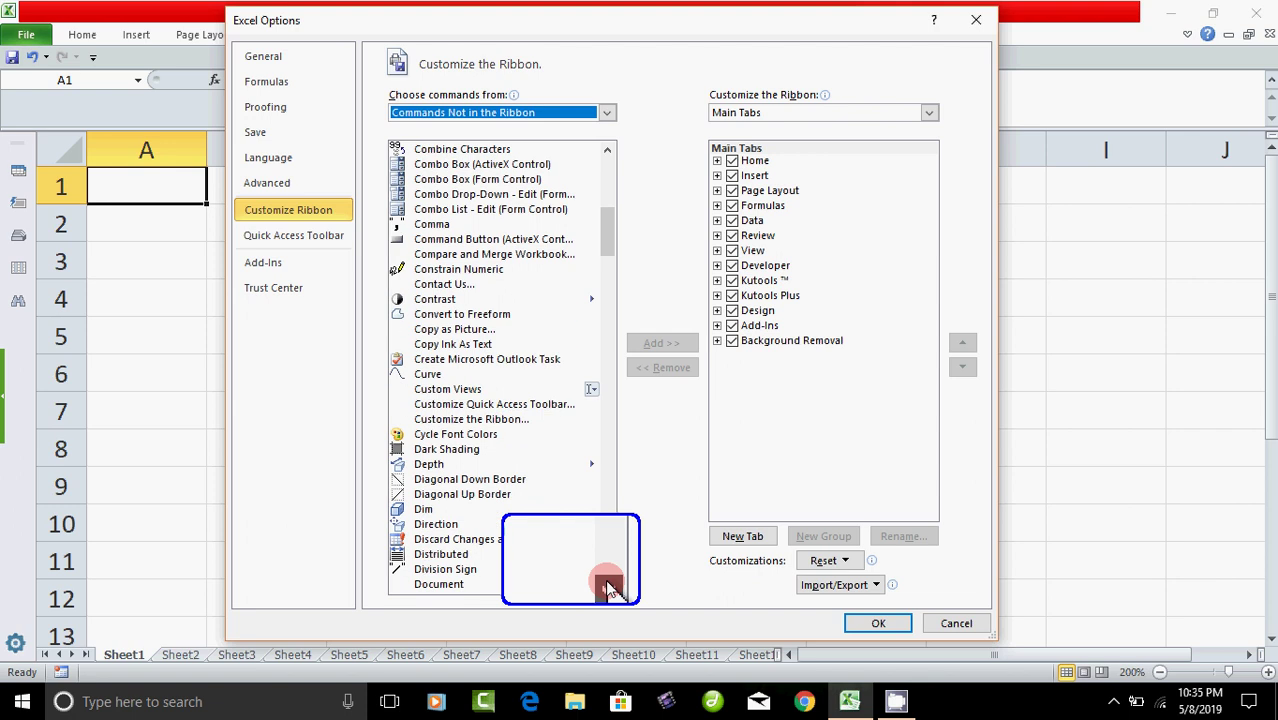
click(610, 588)
click(610, 588)
click(610, 588)
click(610, 588)
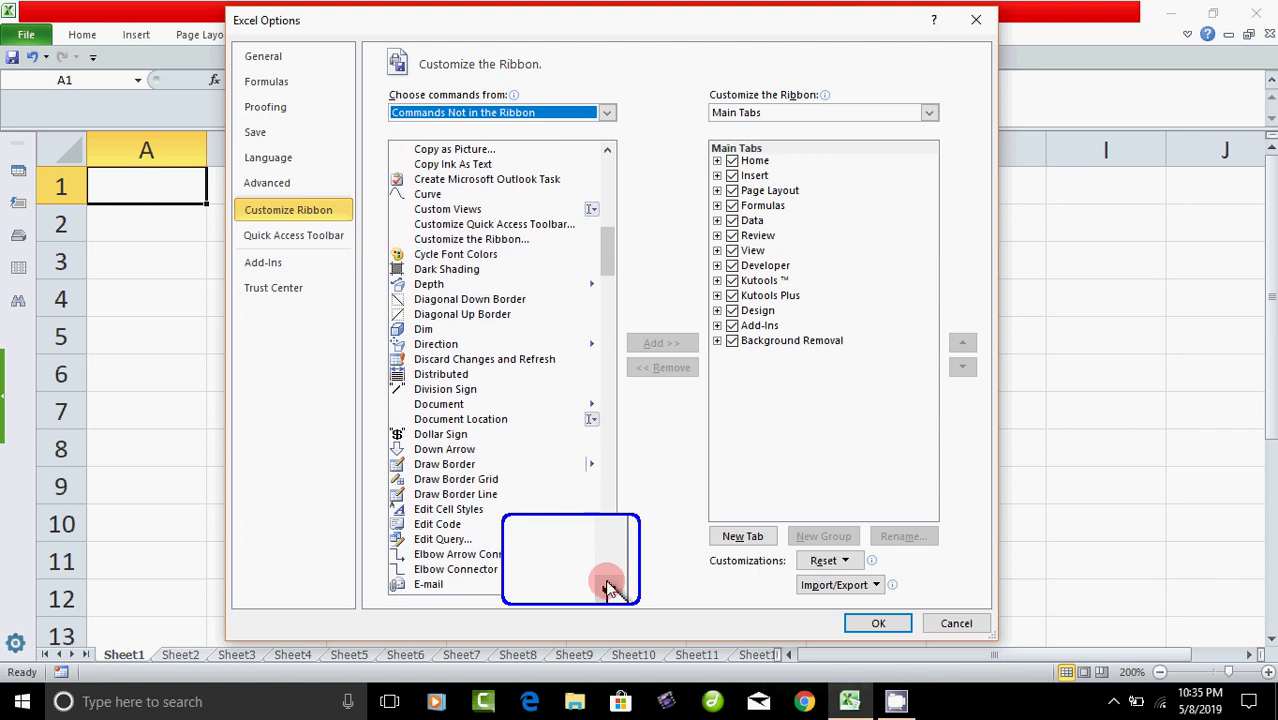
click(610, 588)
click(610, 588)
click(610, 588)
click(610, 588)
click(610, 588)
click(610, 588)
click(610, 588)
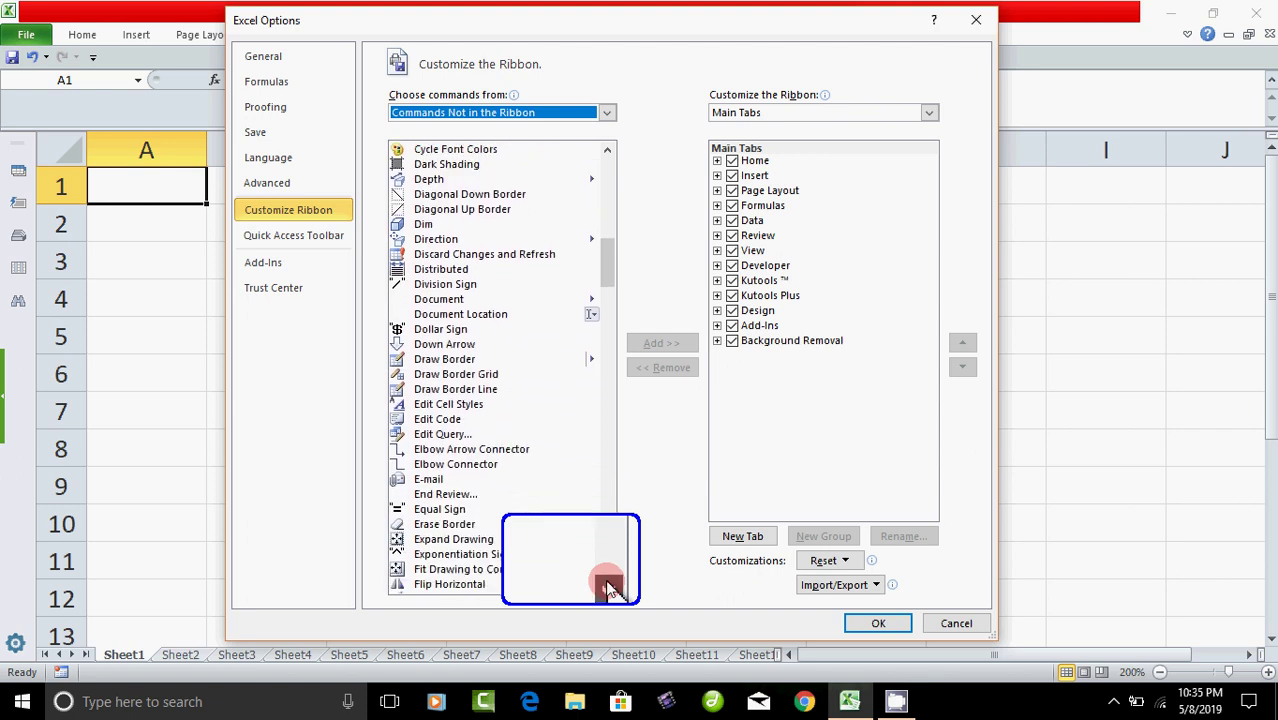
click(607, 586)
click(607, 586)
click(607, 586)
click(607, 586)
click(607, 586)
click(607, 586)
click(607, 586)
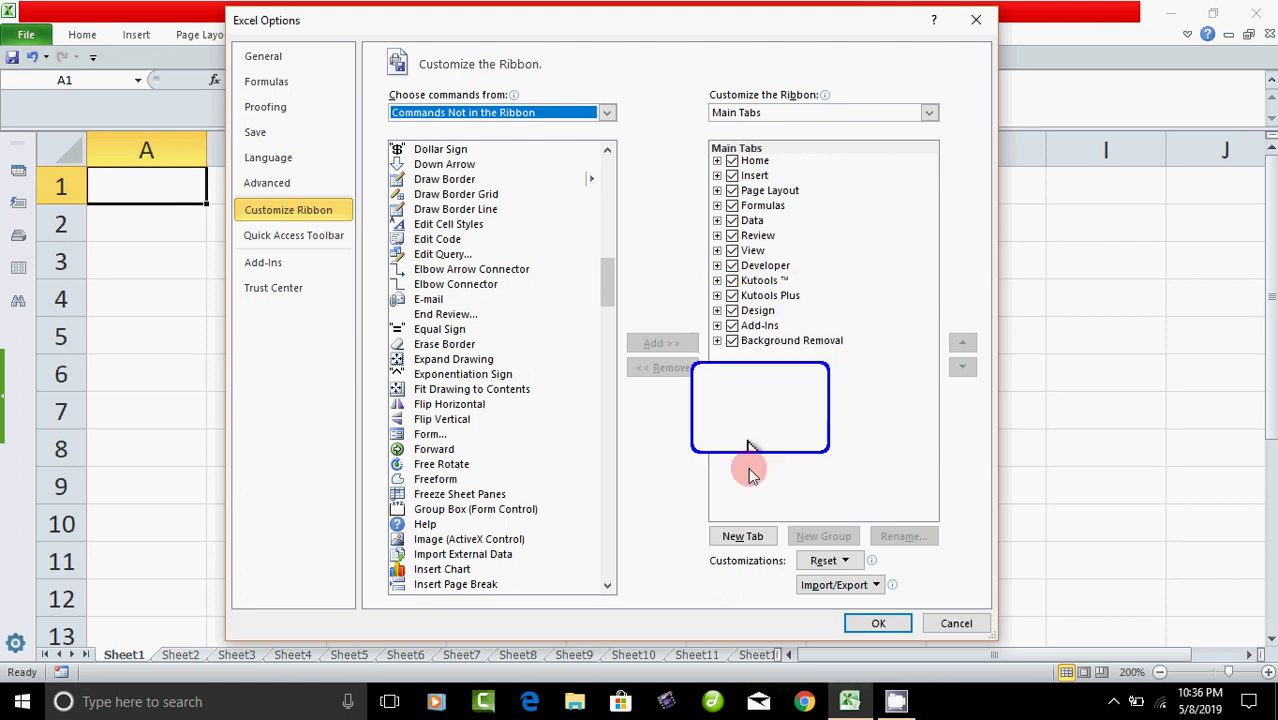
Step: Create a new custom tab and add Form... into its New Group (Custom)
click(736, 540)
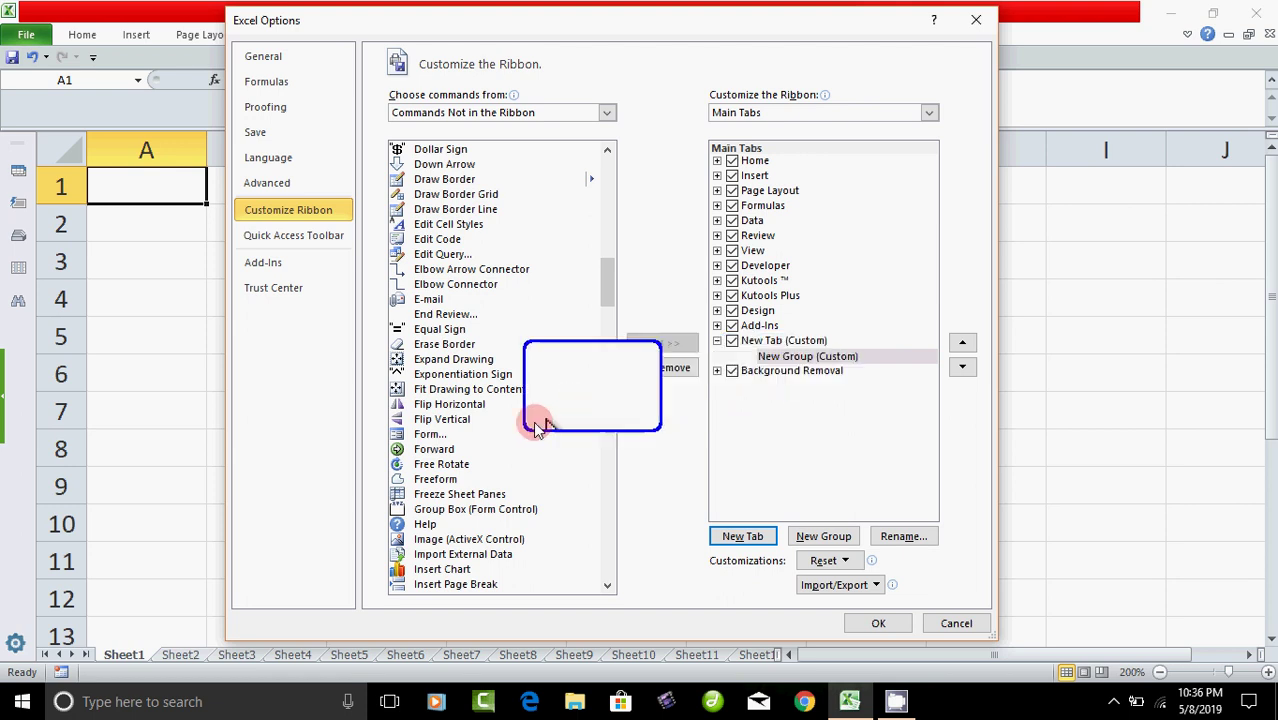
click(430, 436)
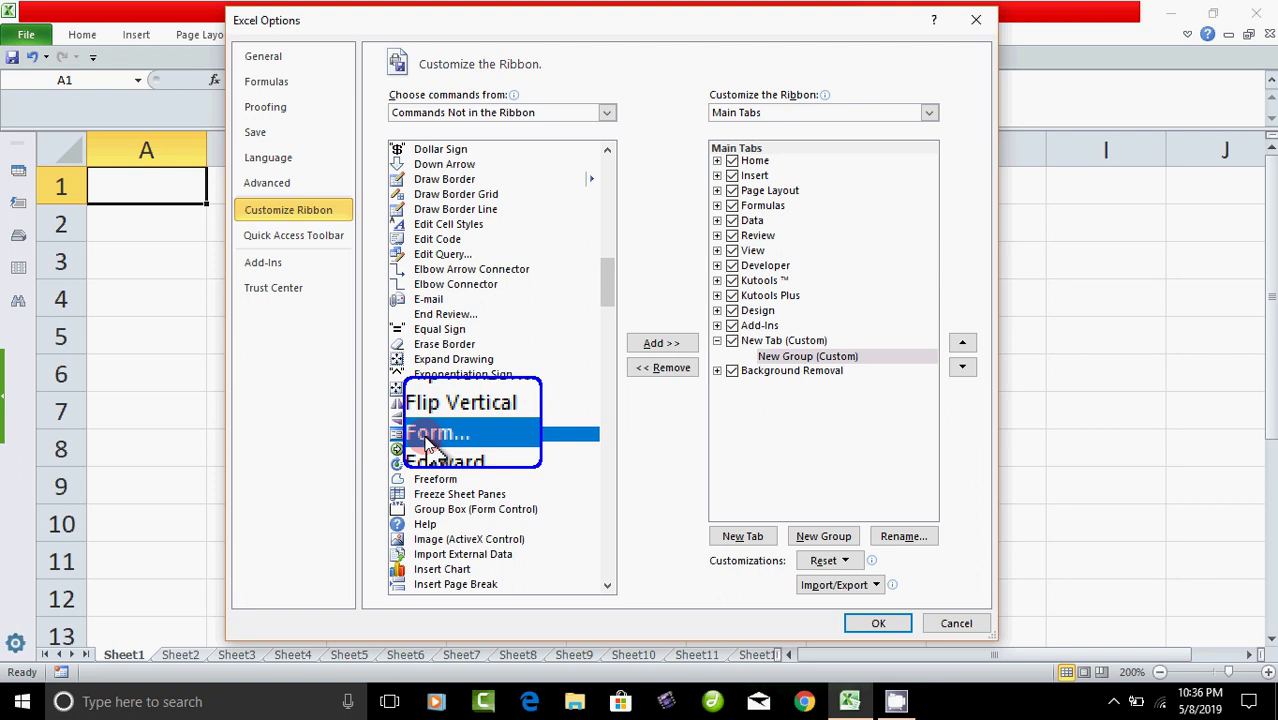
click(660, 345)
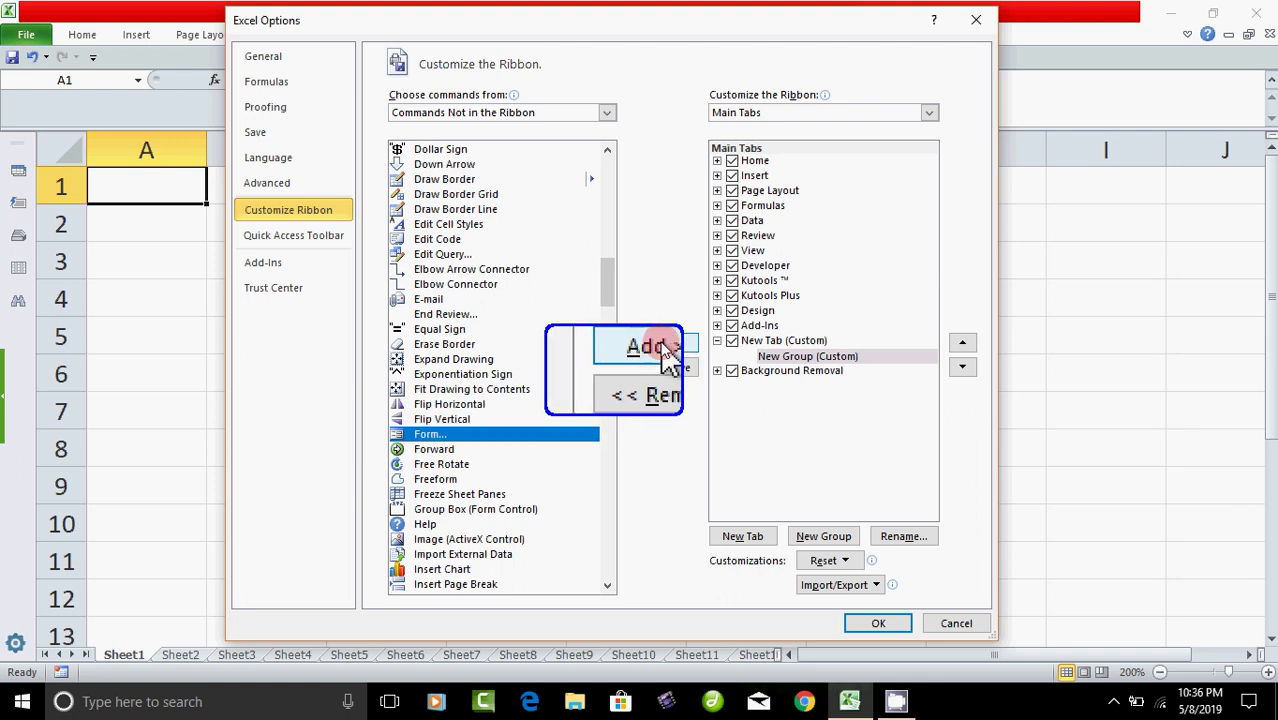
click(645, 347)
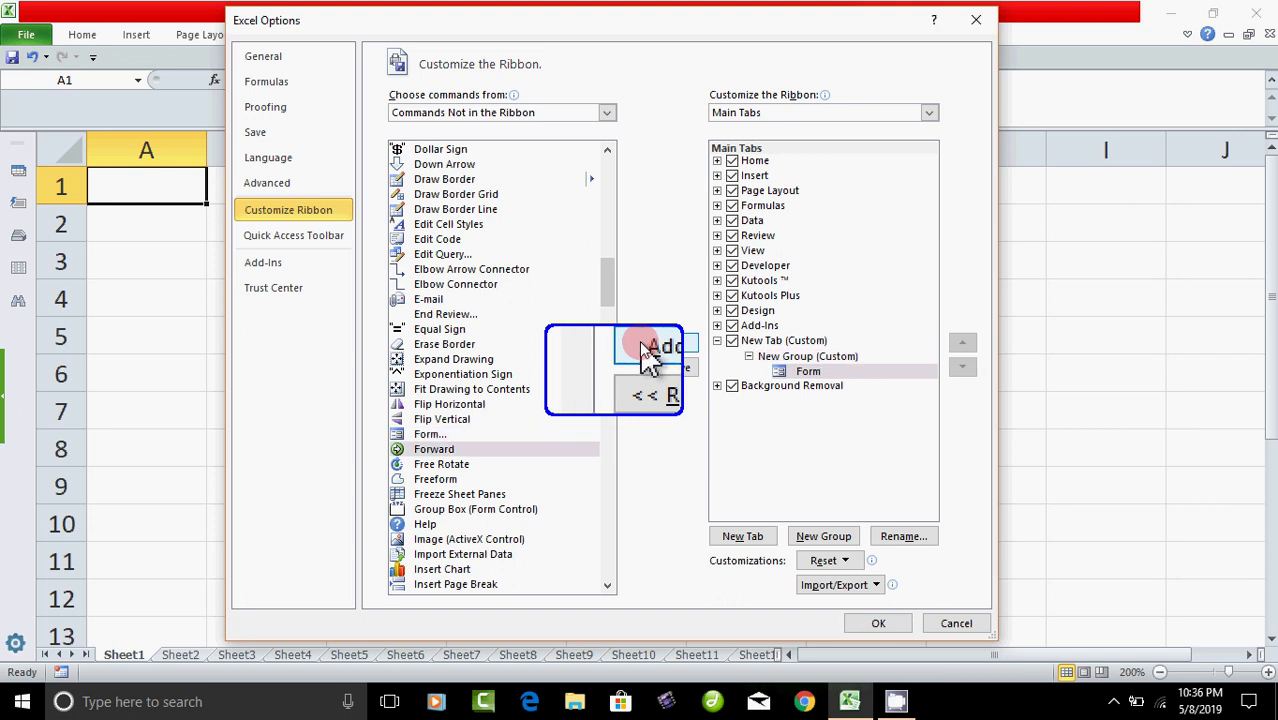
click(810, 368)
mouse_move(810, 368)
mouse_down()
mouse_move(766, 366)
mouse_move(815, 380)
mouse_move(790, 455)
mouse_up()
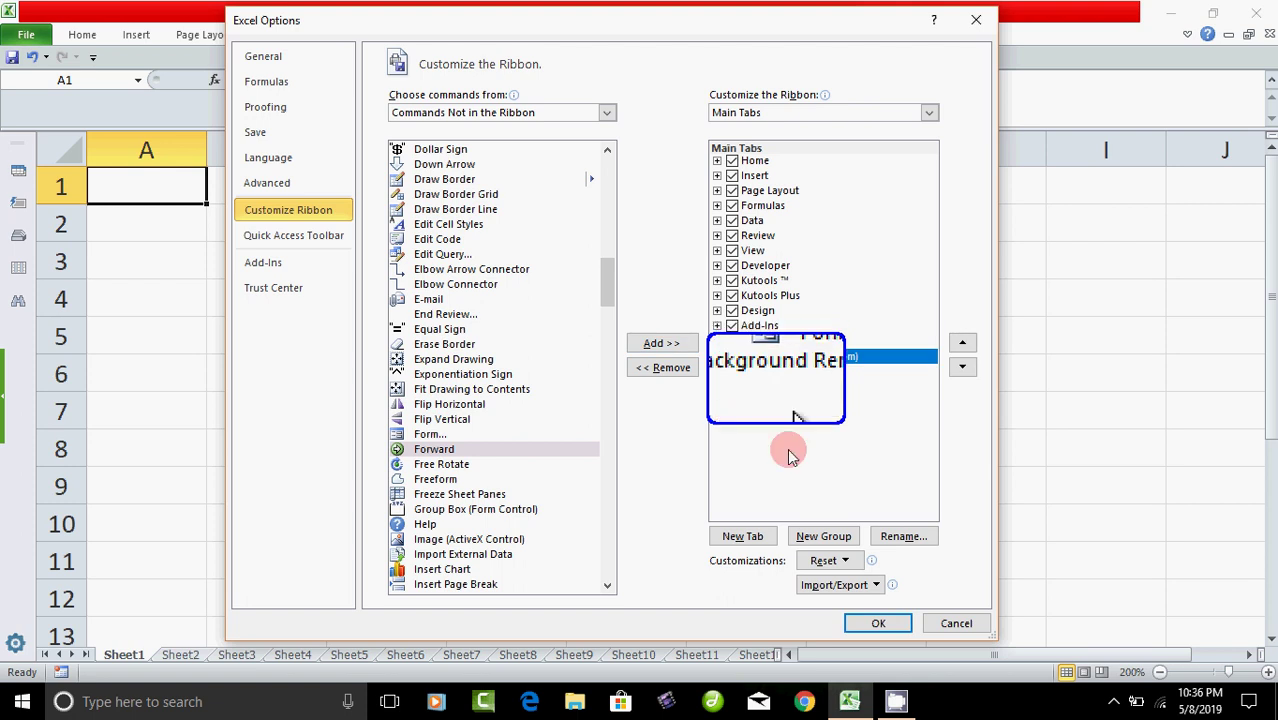
Step: Enter 'Data Entry Form' as the custom group's display name in the Rename dialog
click(905, 537)
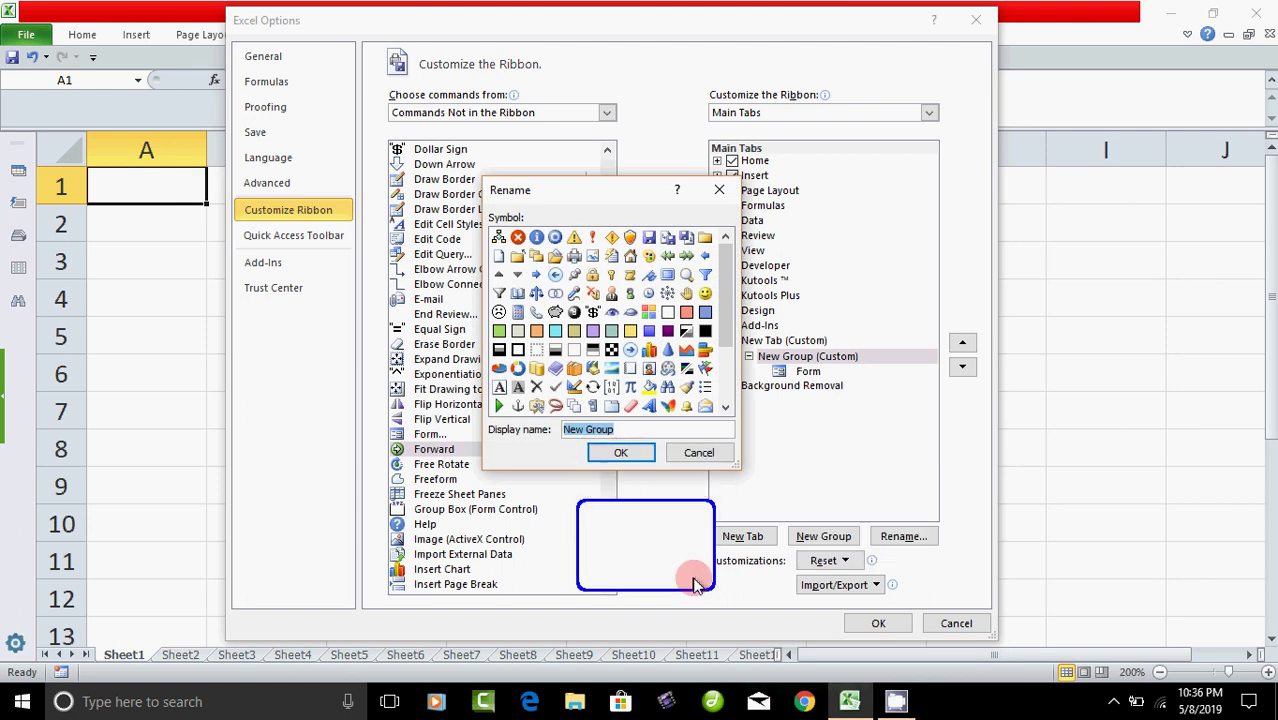
text(Da)
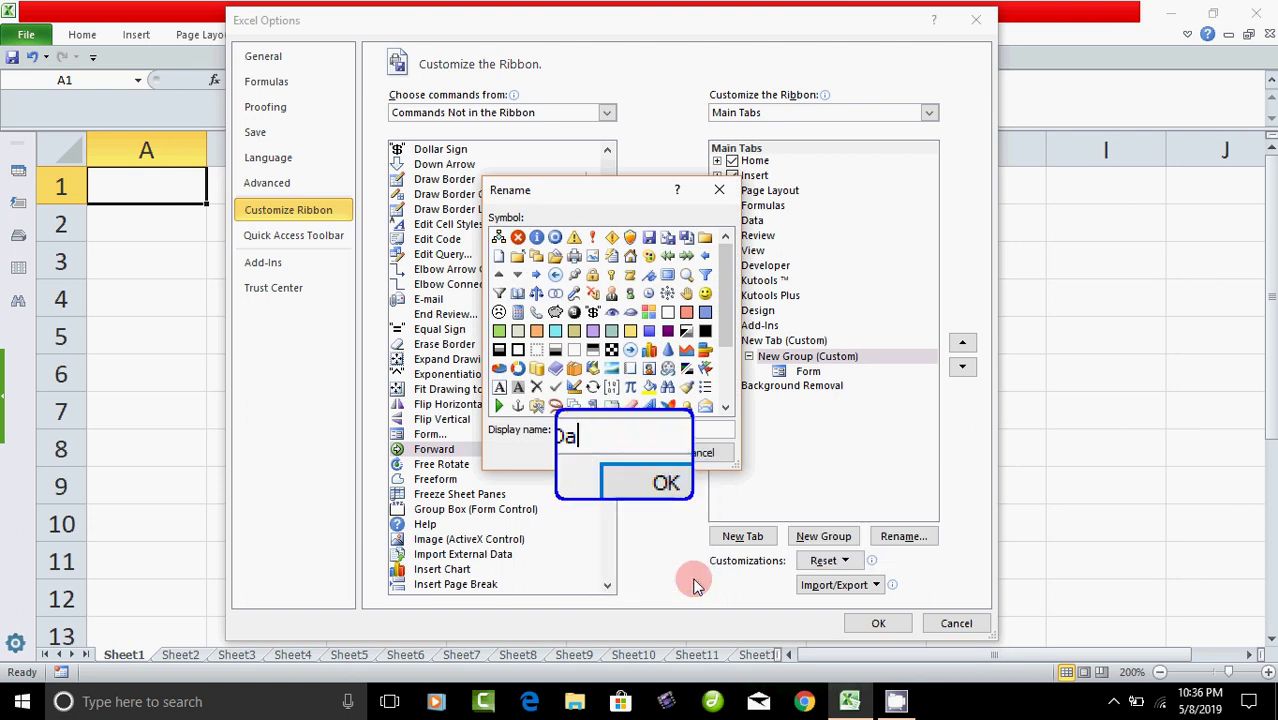
text(ta)
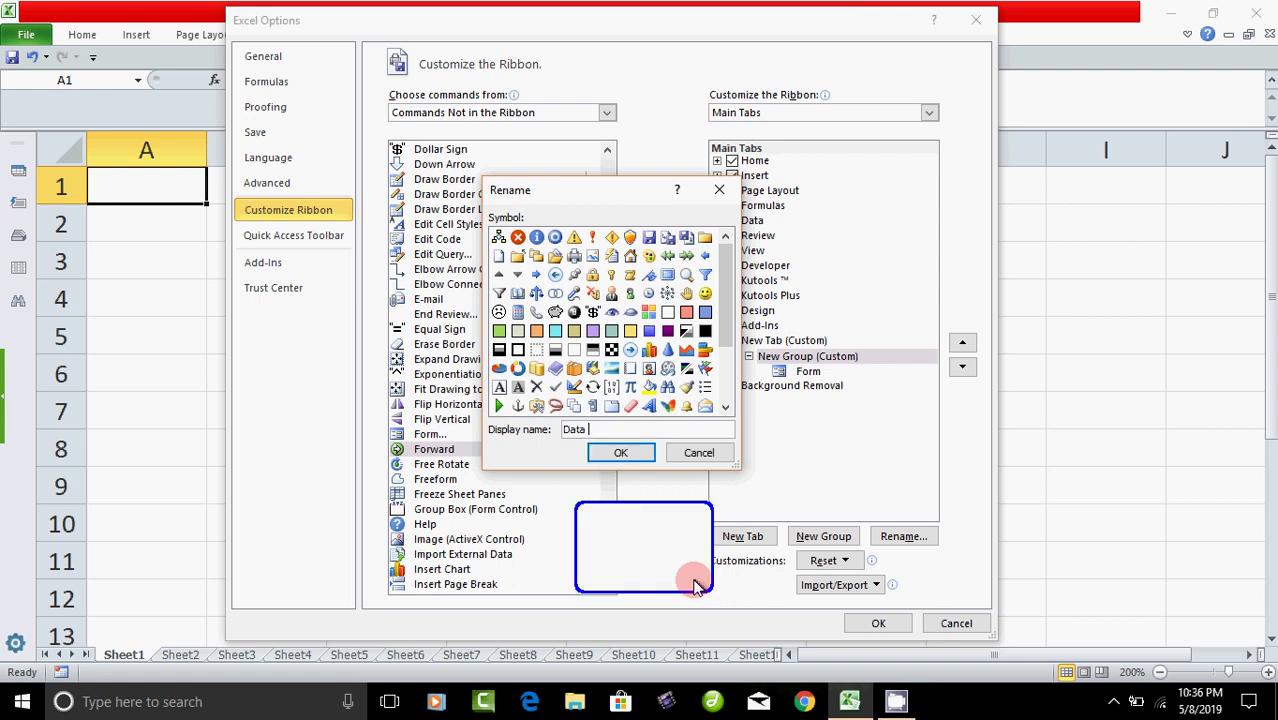
text( Entr)
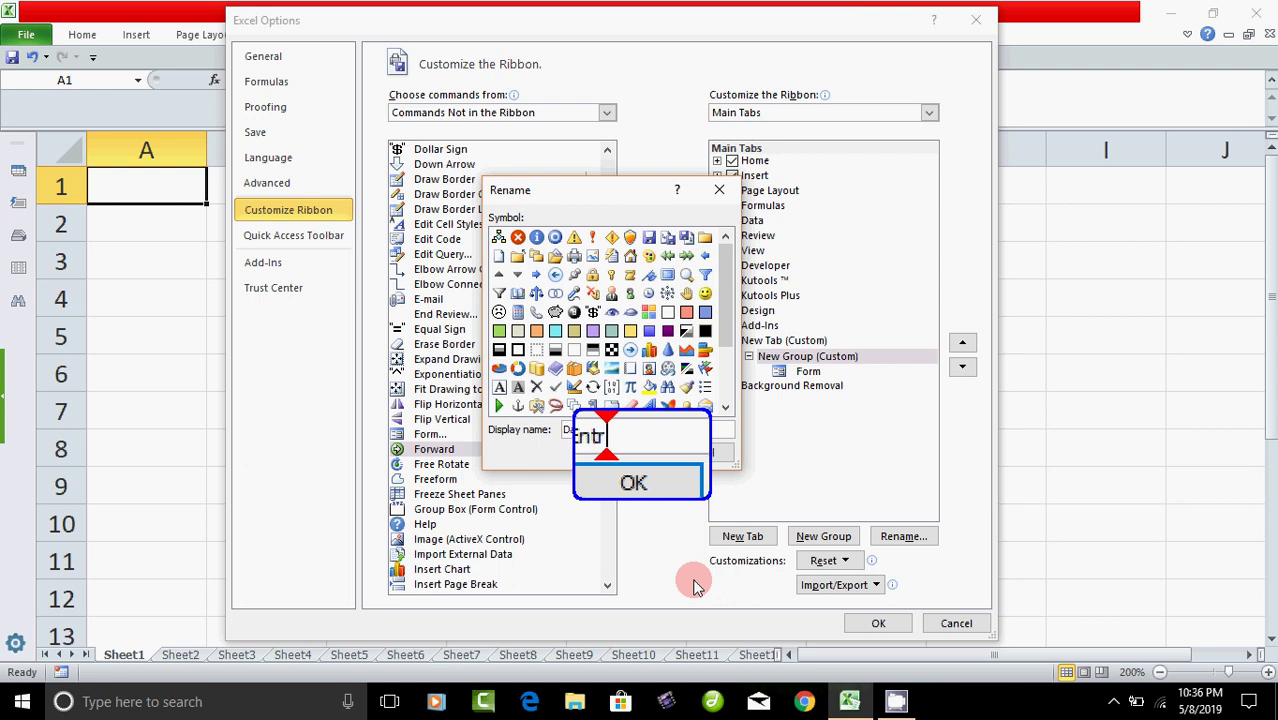
text(y )
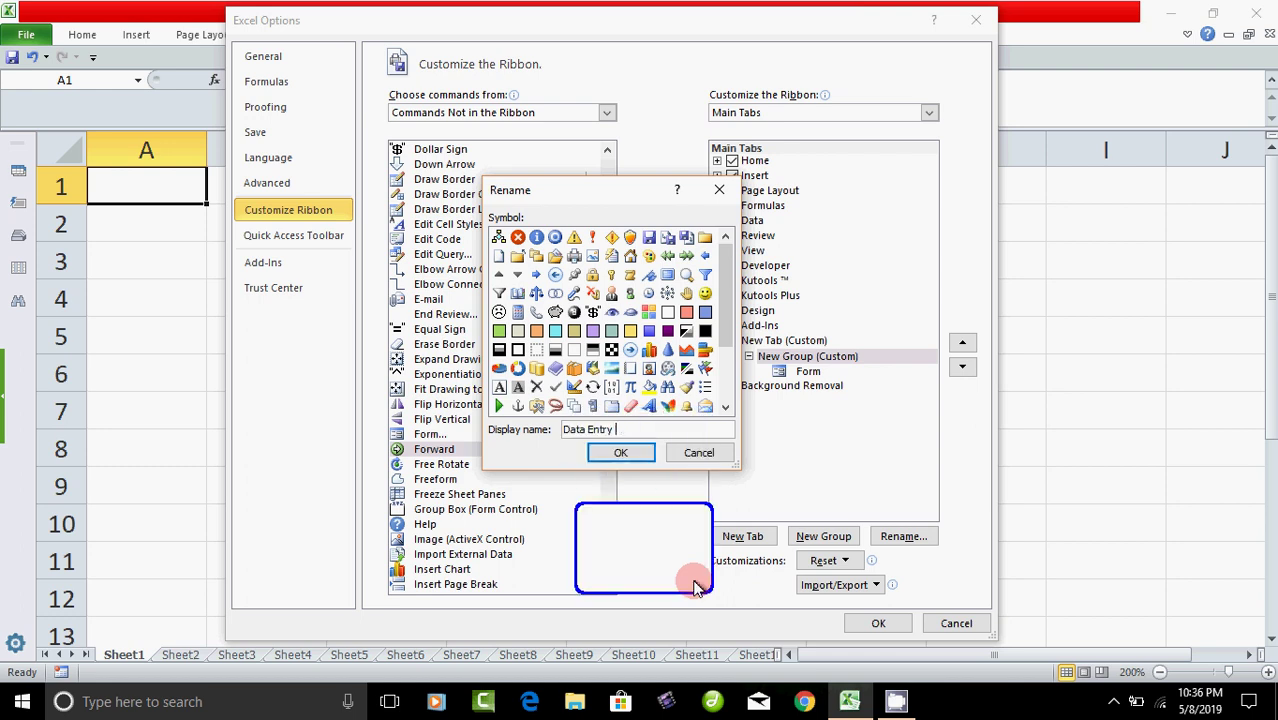
text(Fo)
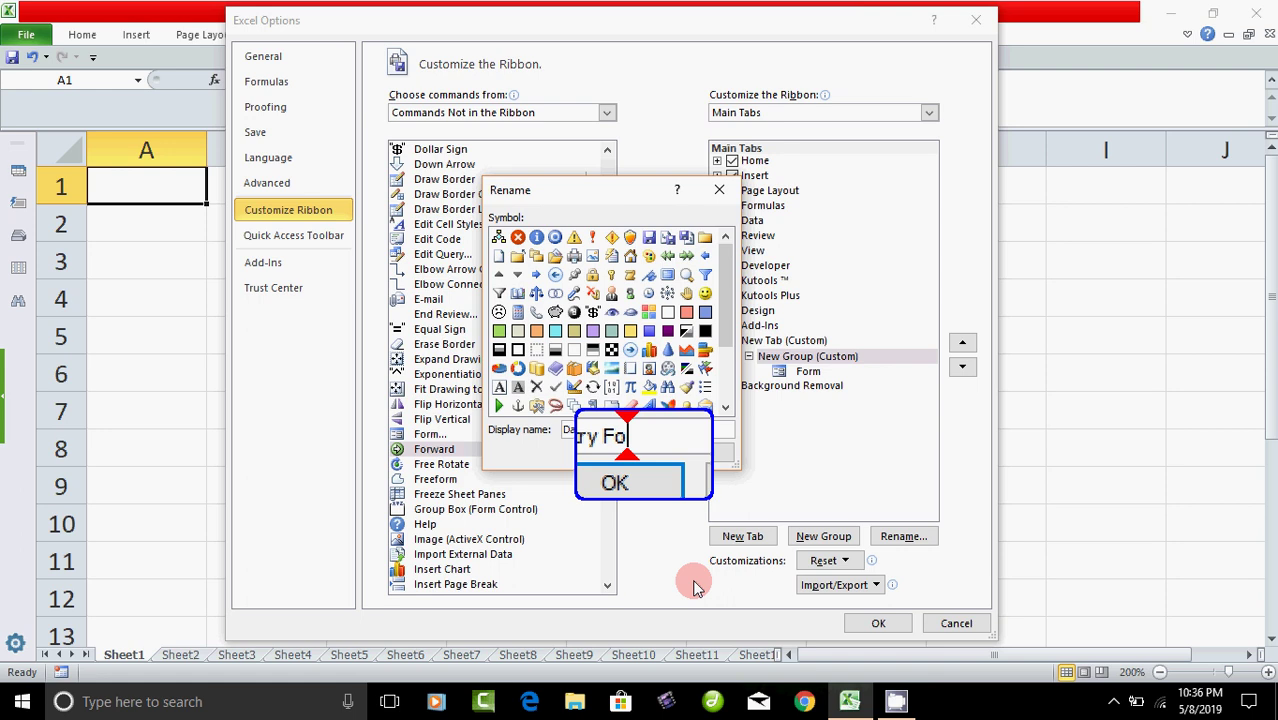
text(rm)
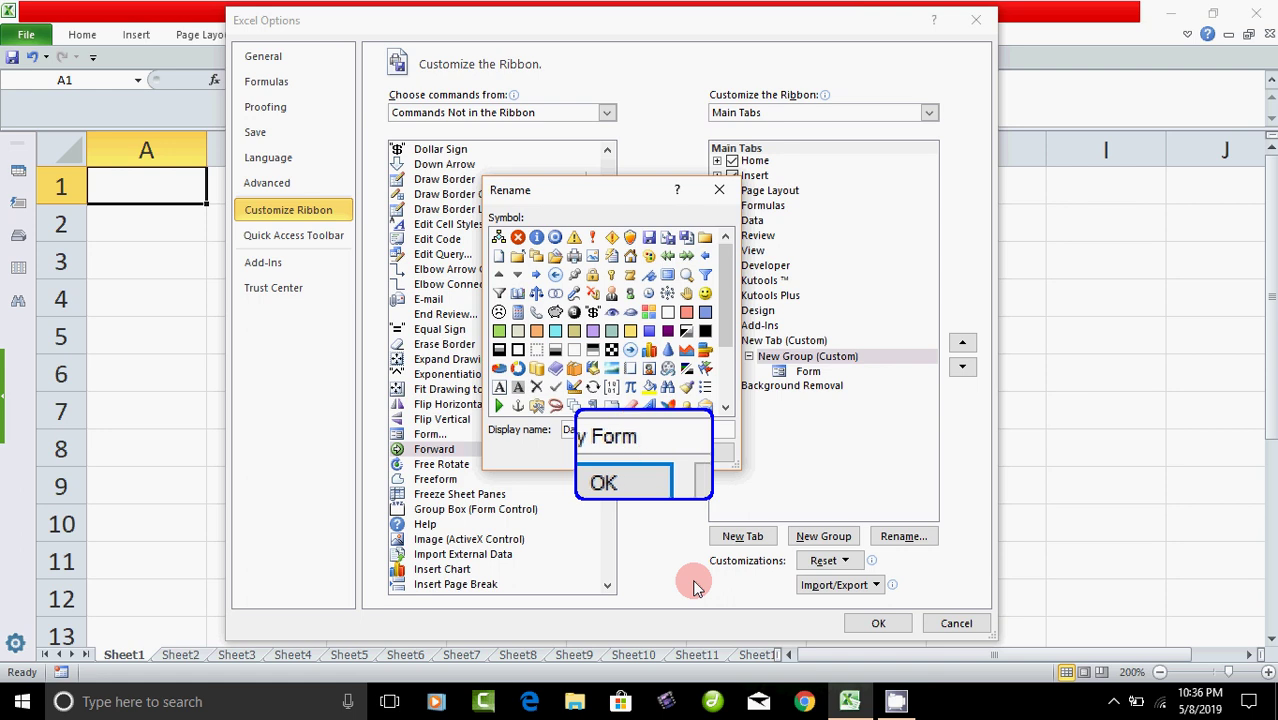
click(622, 455)
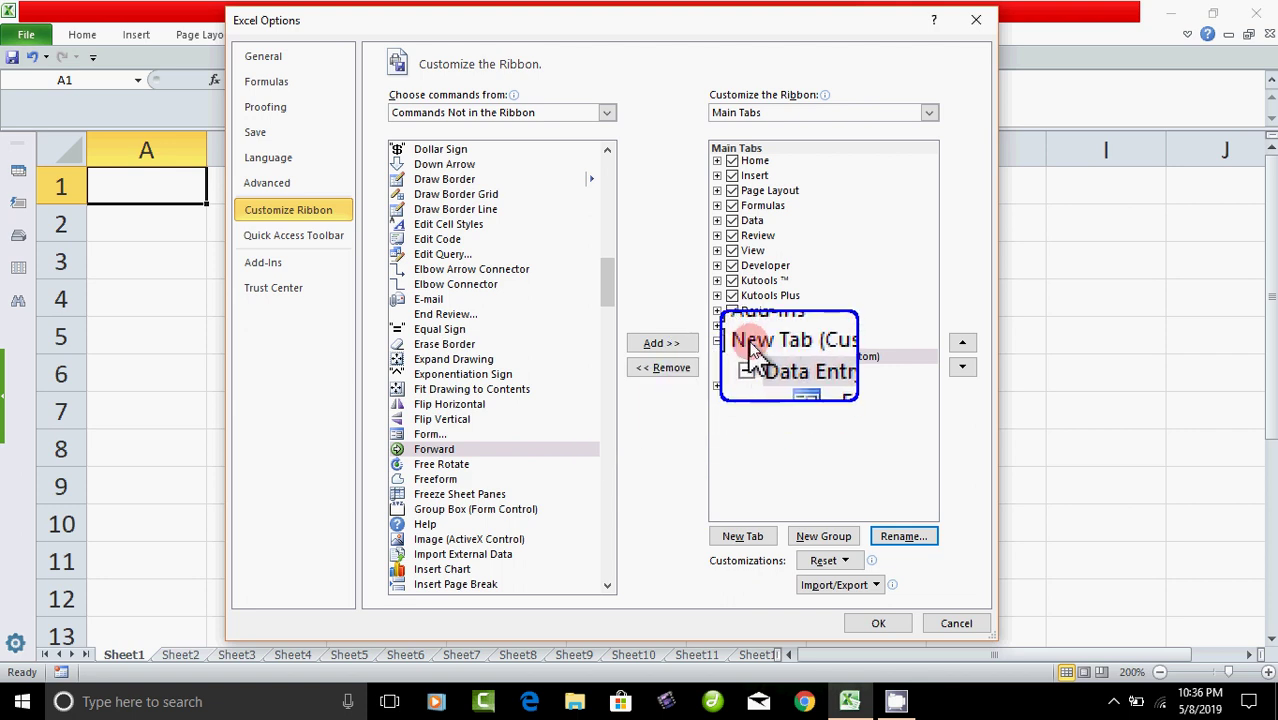
Step: Rename New Tab (Custom) to 'Data Entry Form' and apply the ribbon changes
click(787, 341)
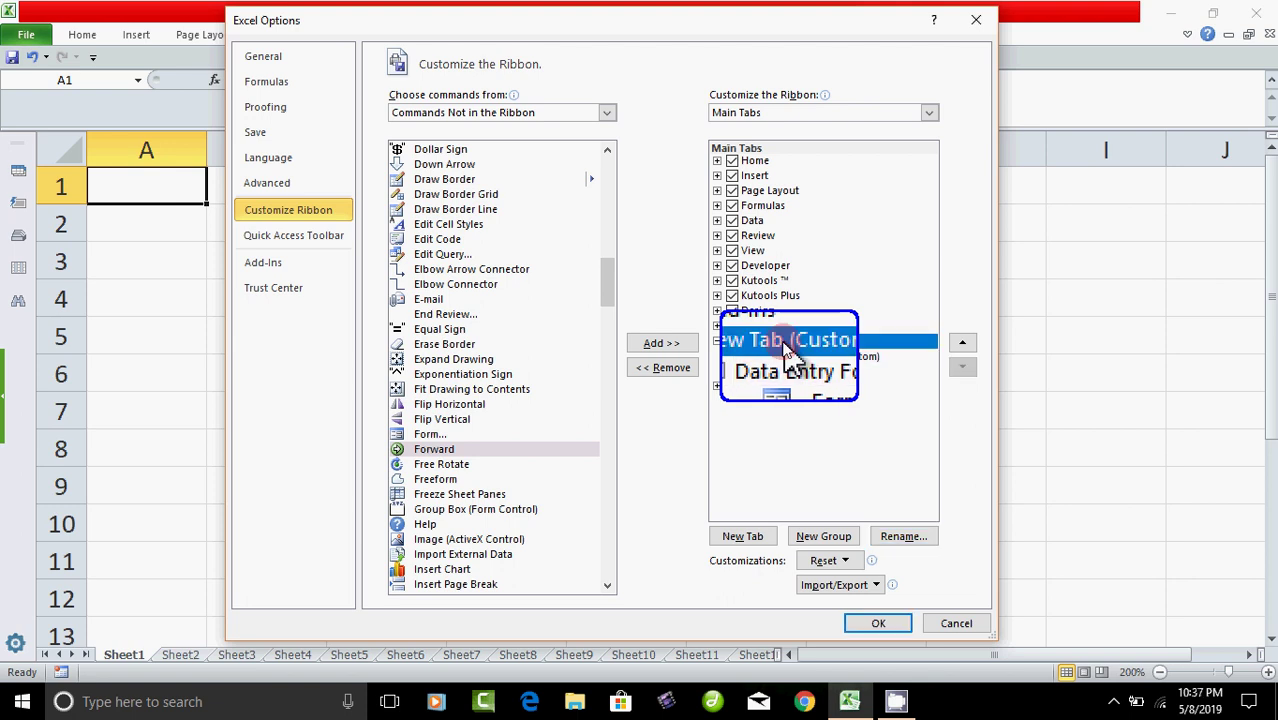
click(912, 540)
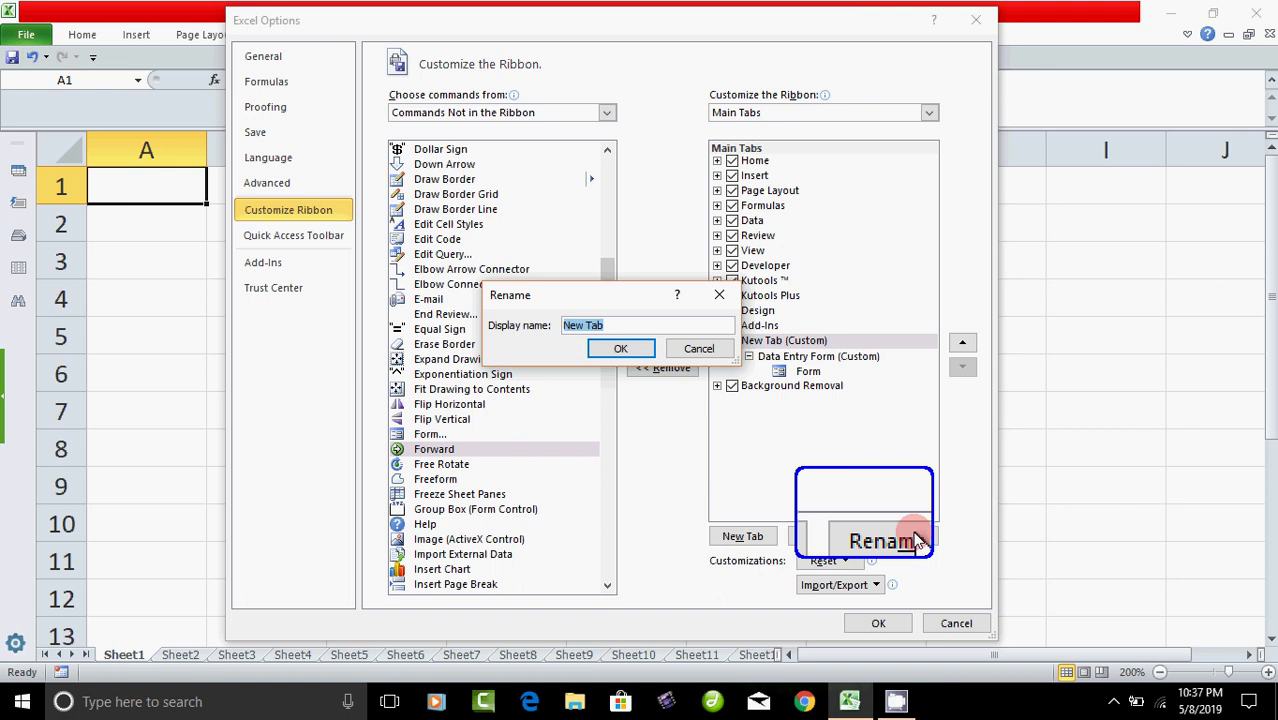
text(Data)
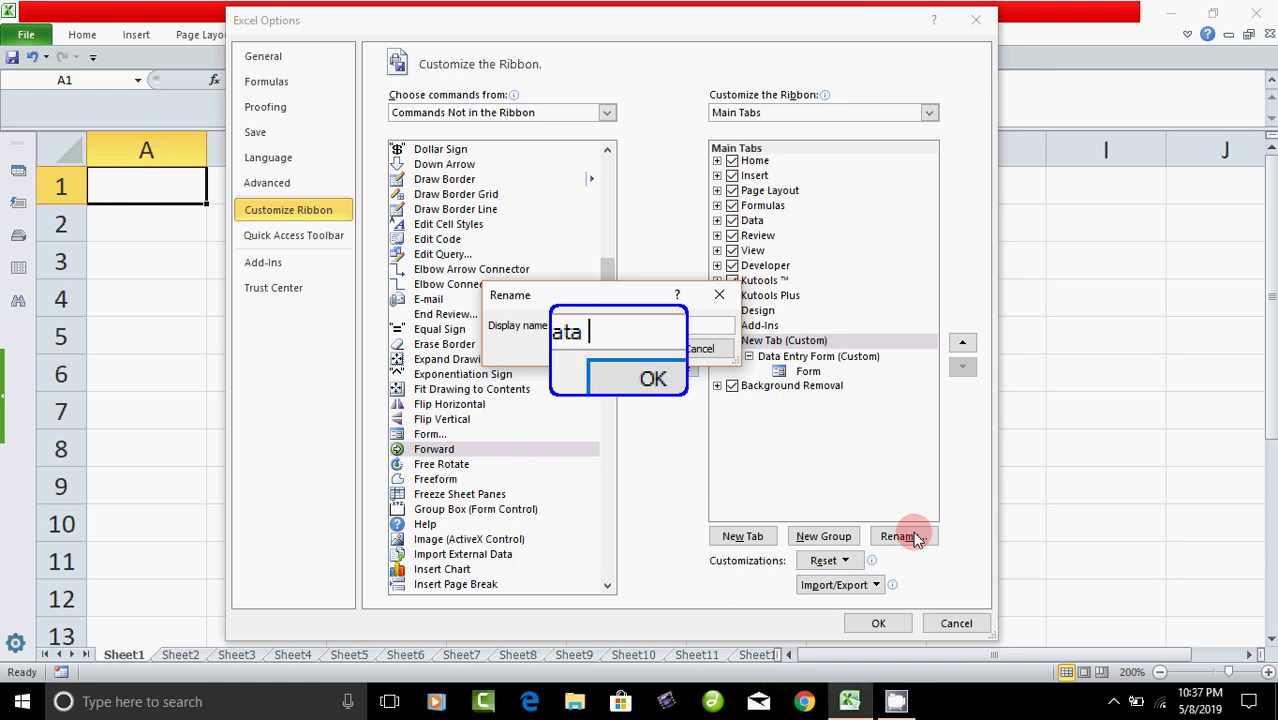
text( Entry)
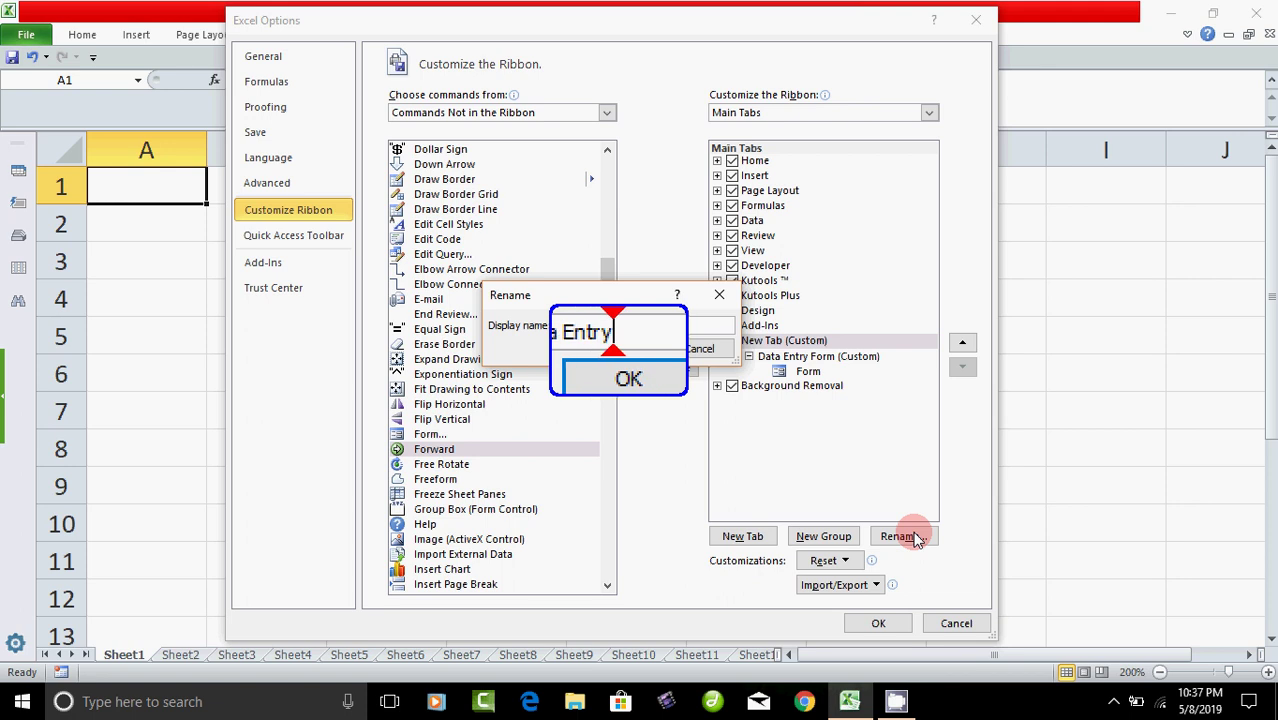
key(alt+space)
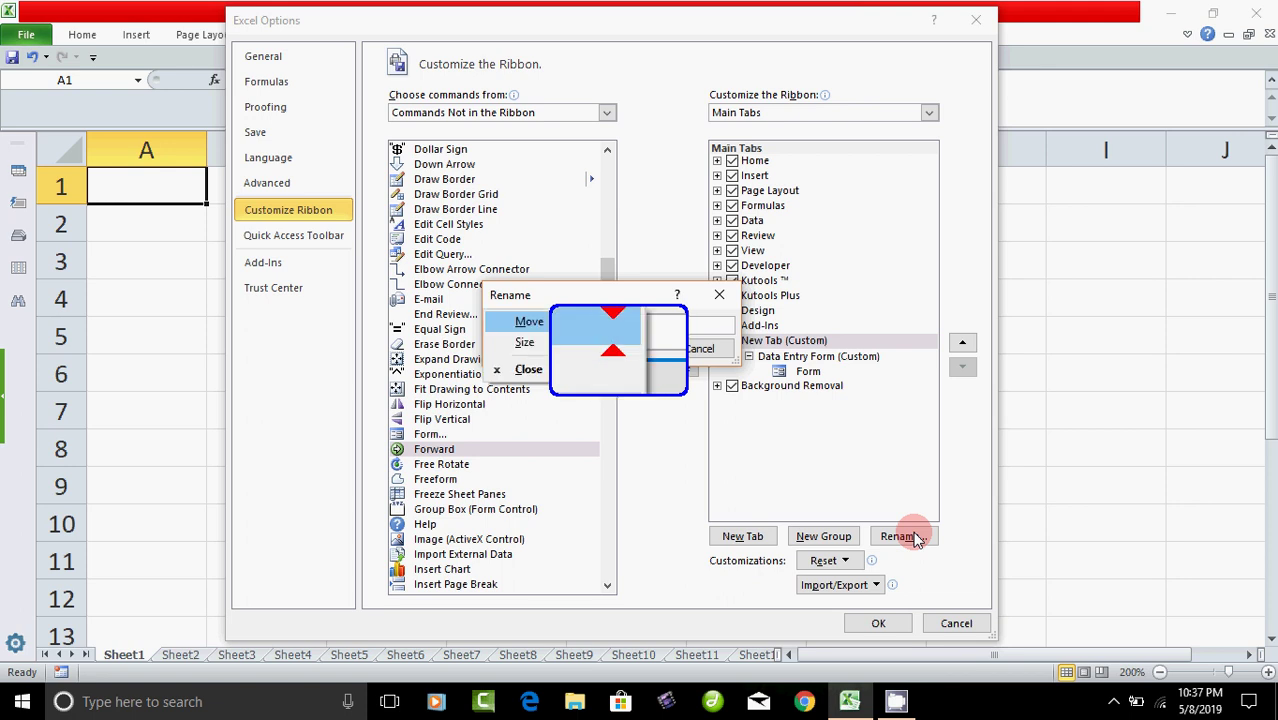
click(650, 328)
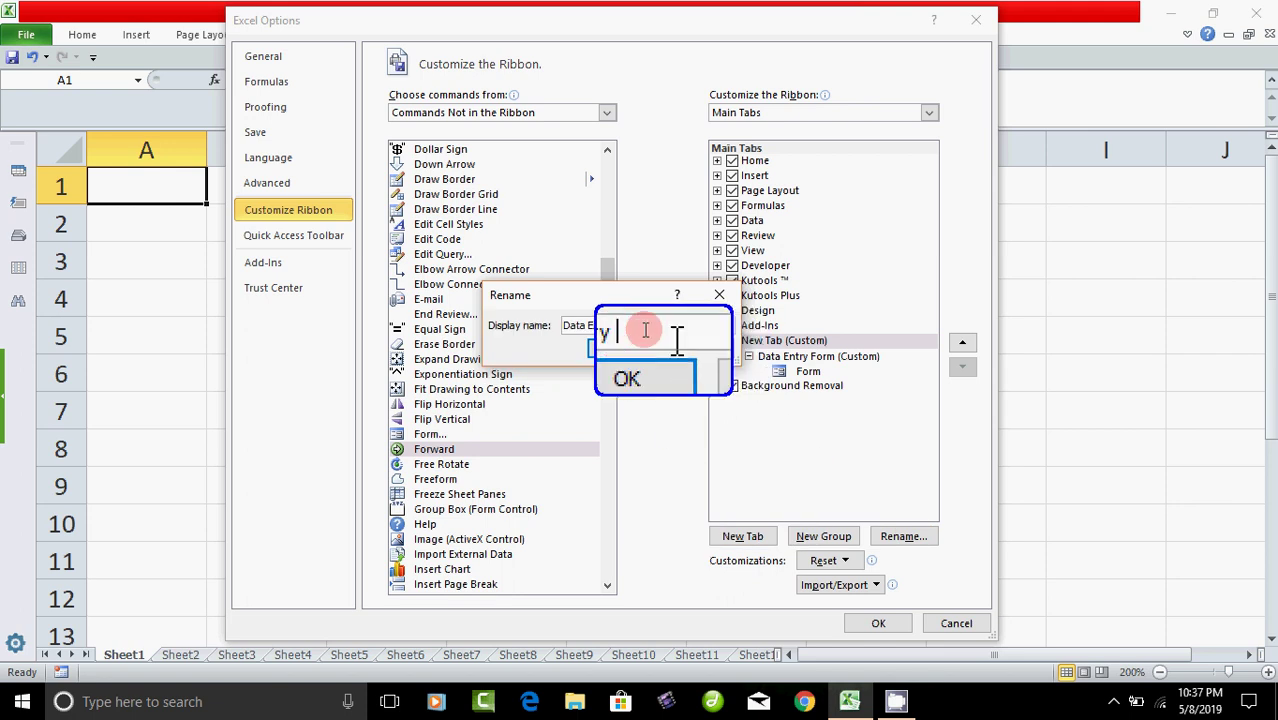
text(F)
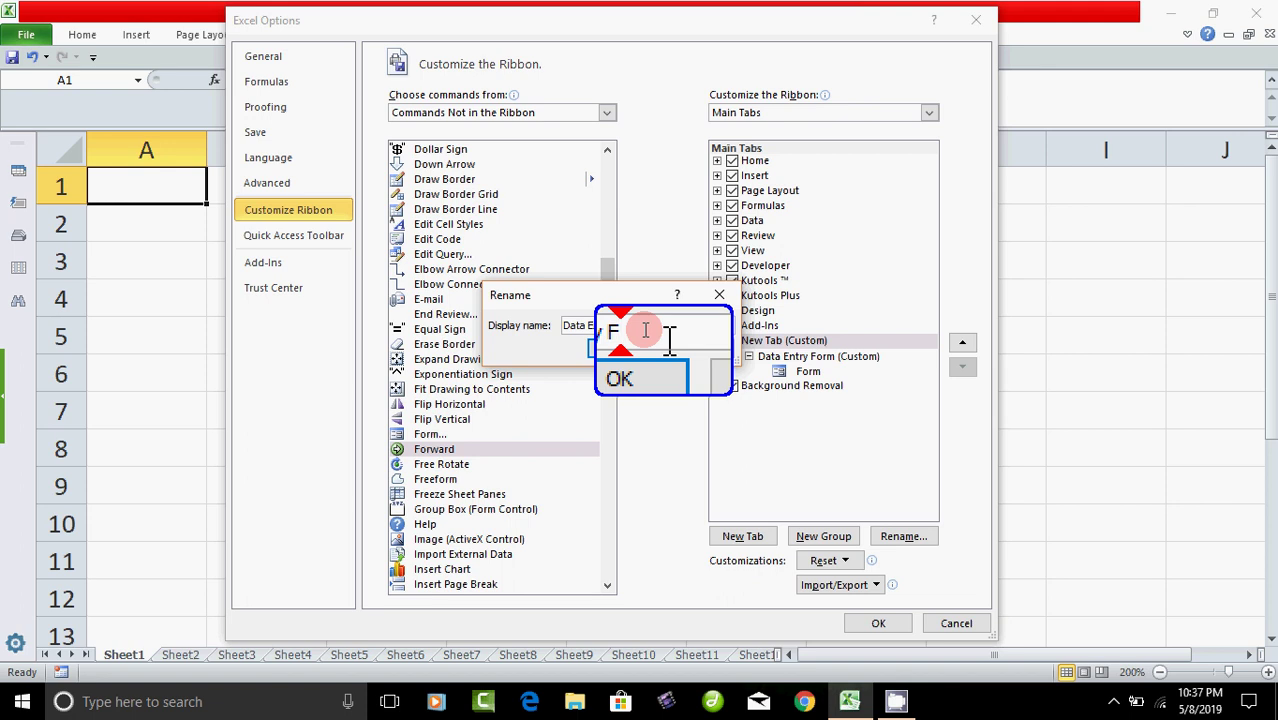
text(orm)
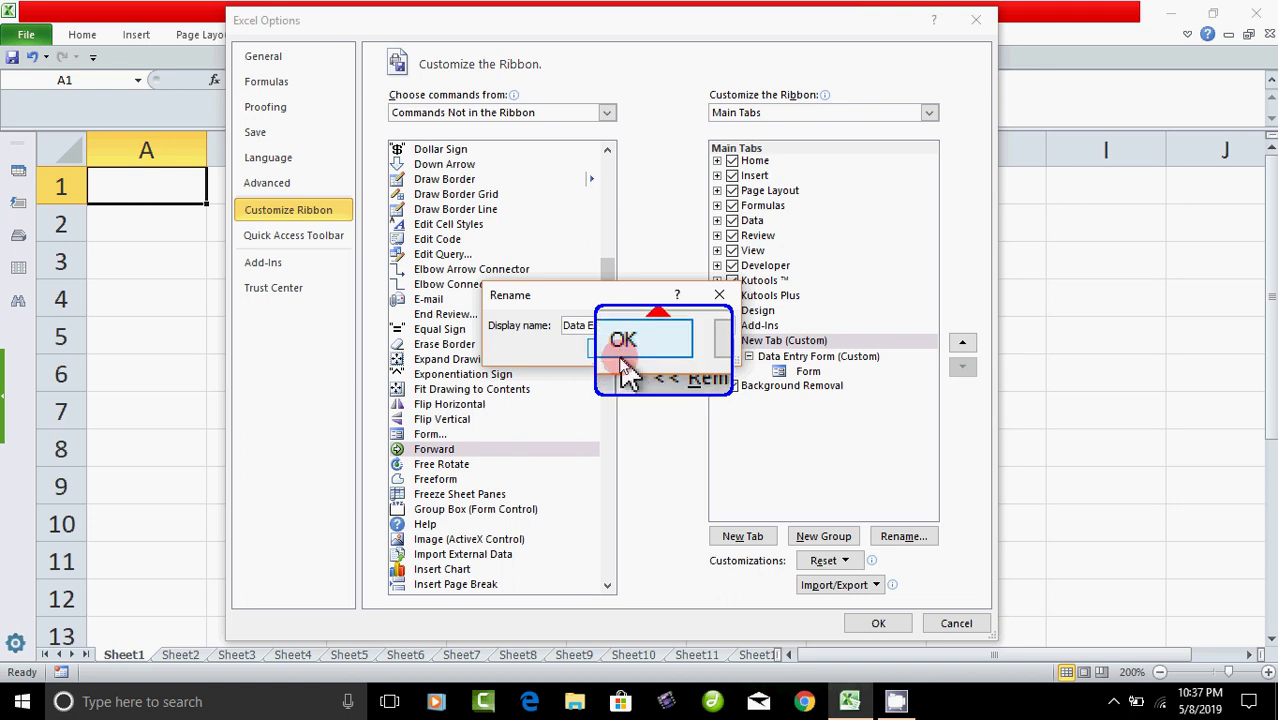
click(621, 364)
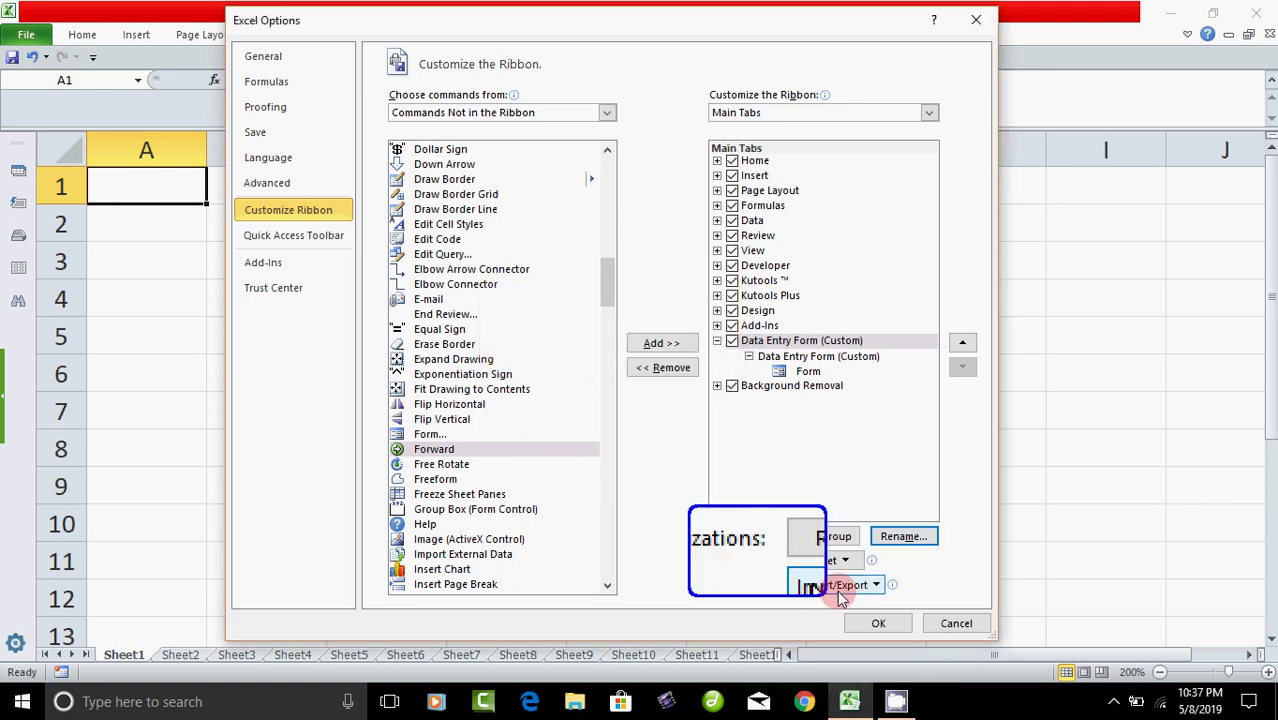
click(880, 625)
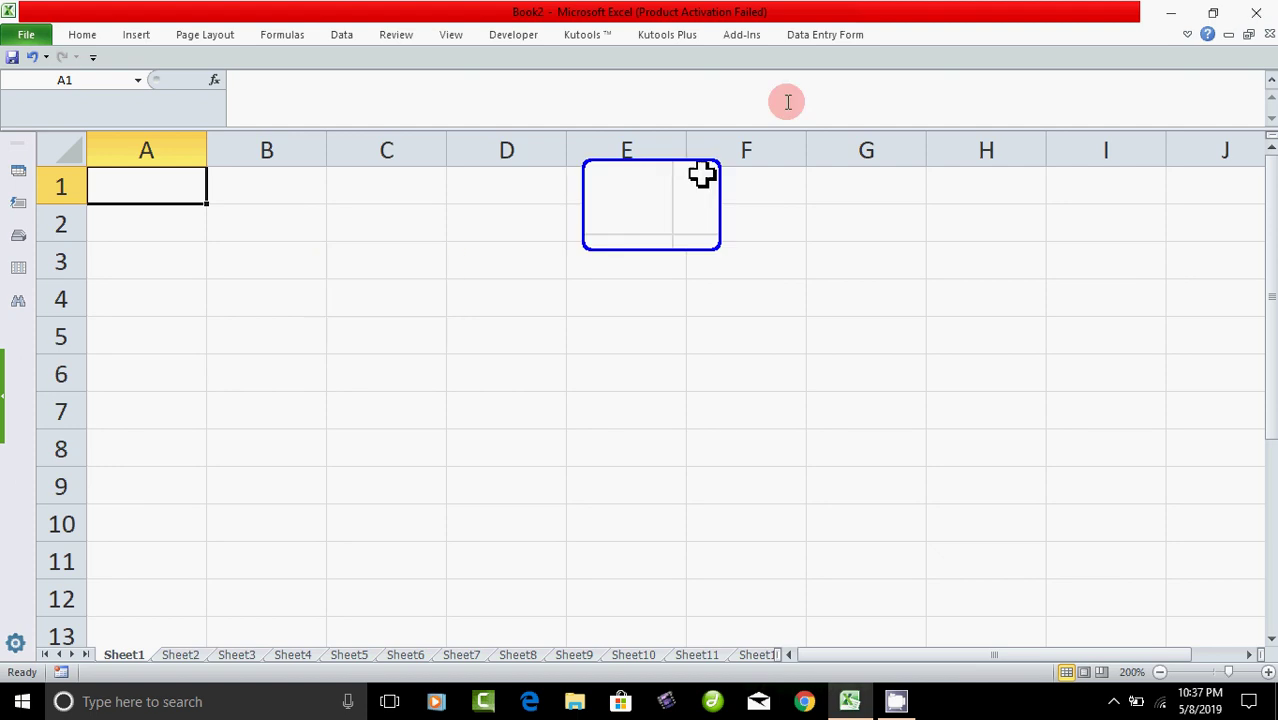
Step: Switch to the new Data Entry Form tab to see its Form button
click(830, 36)
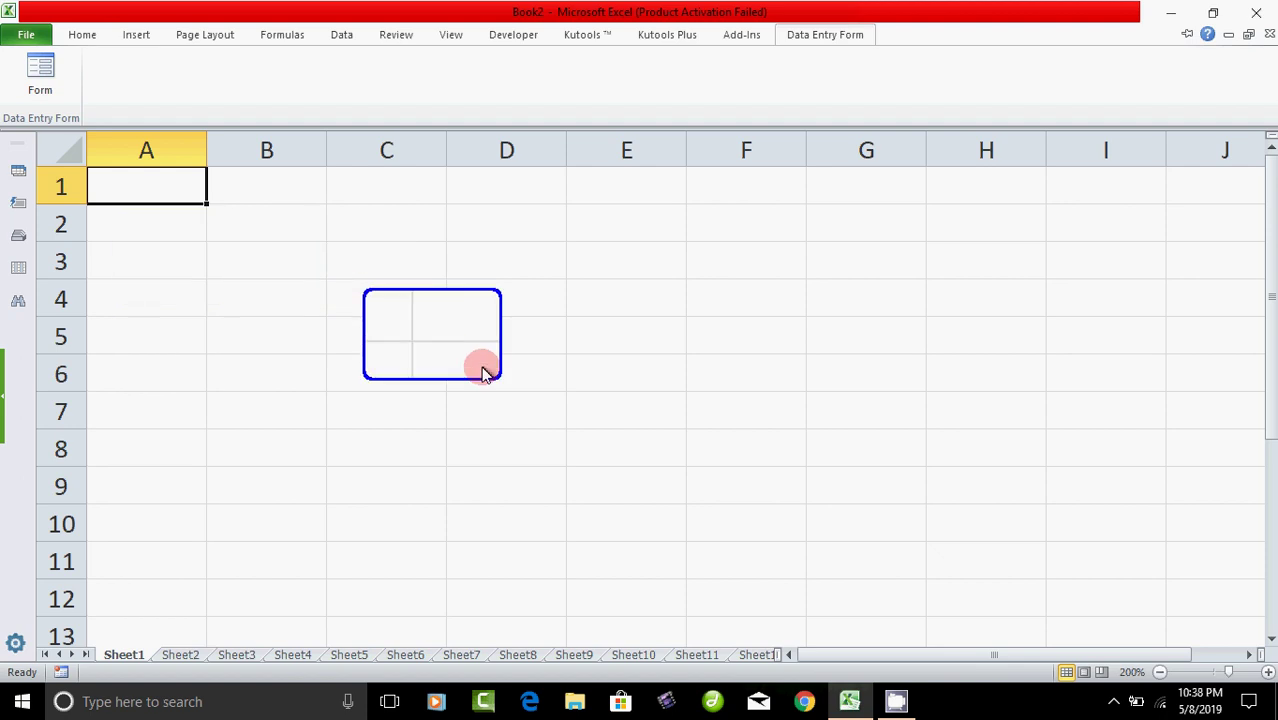
Step: Type the headings Name, Address, Age and Sex into cells A1 through D1
key(super+Escape)
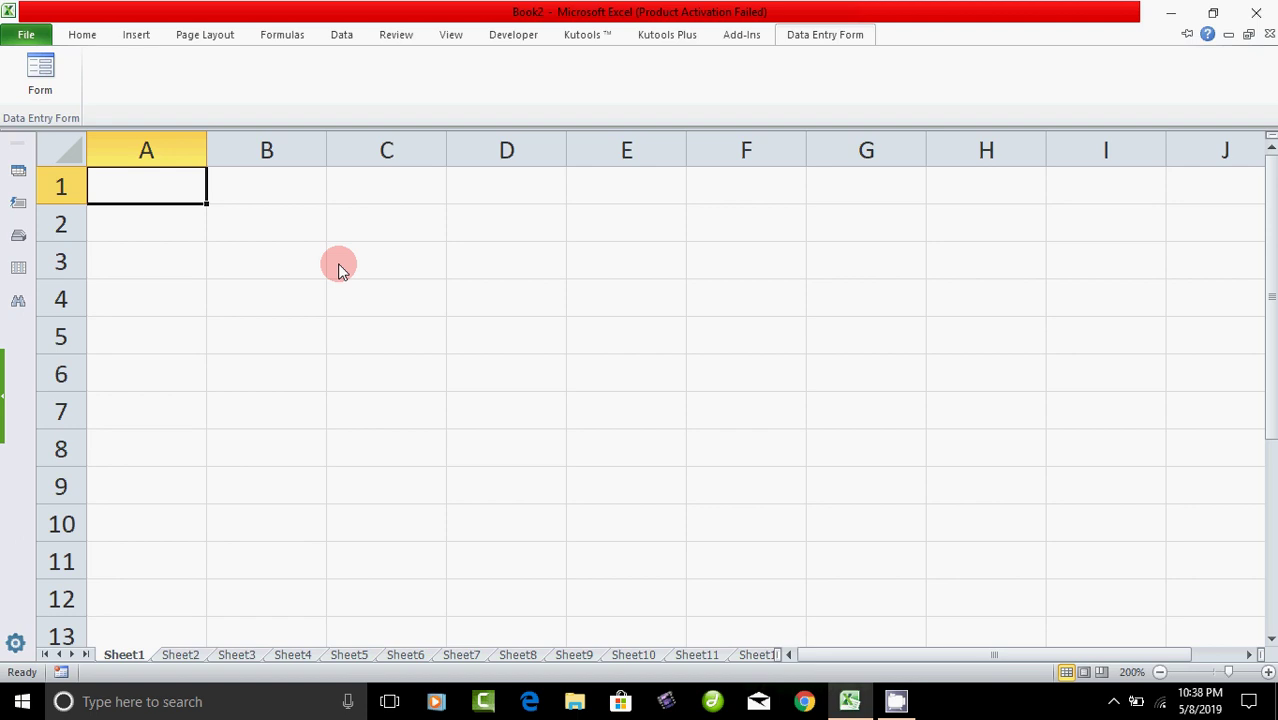
click(170, 200)
text(Name)
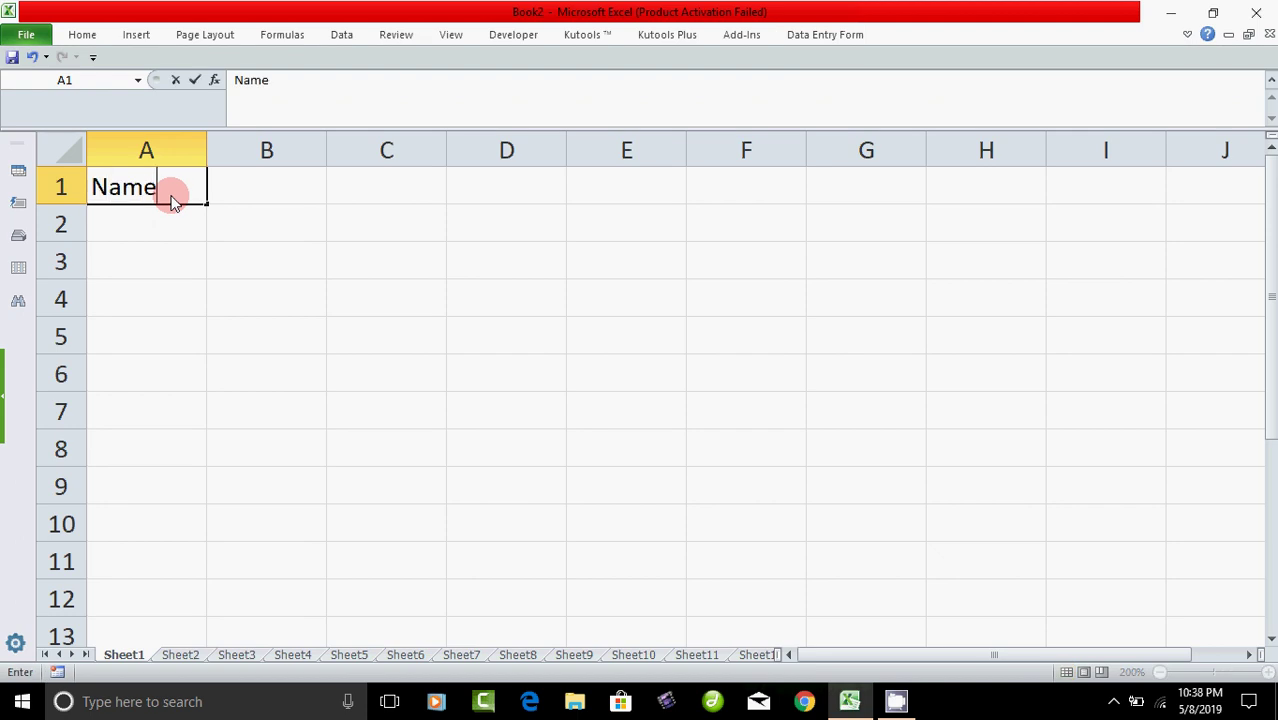
key(Tab)
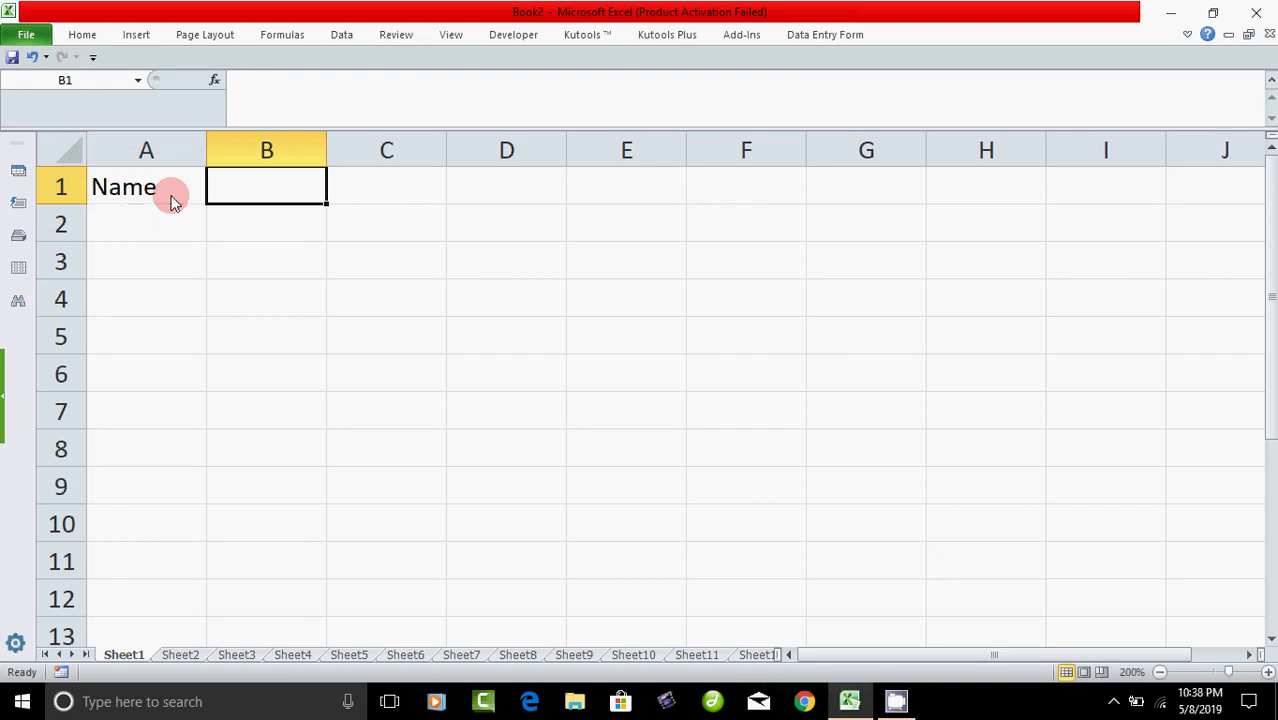
text(Address)
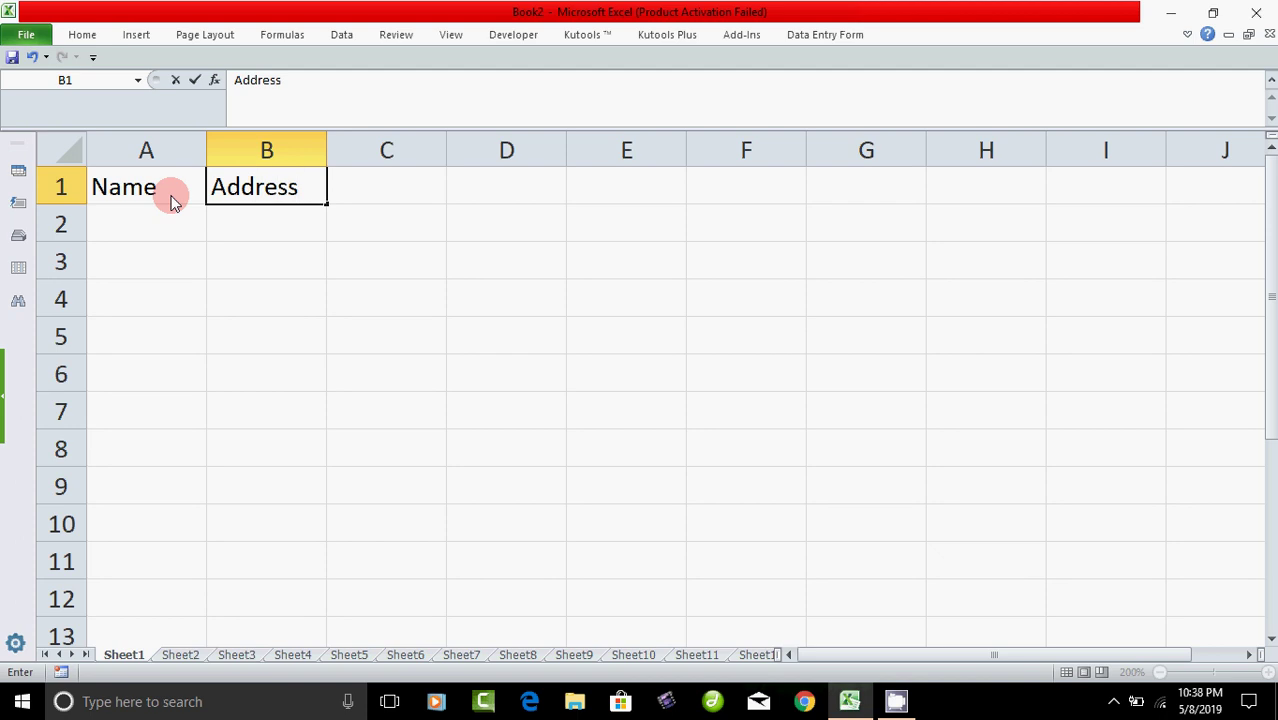
key(Tab)
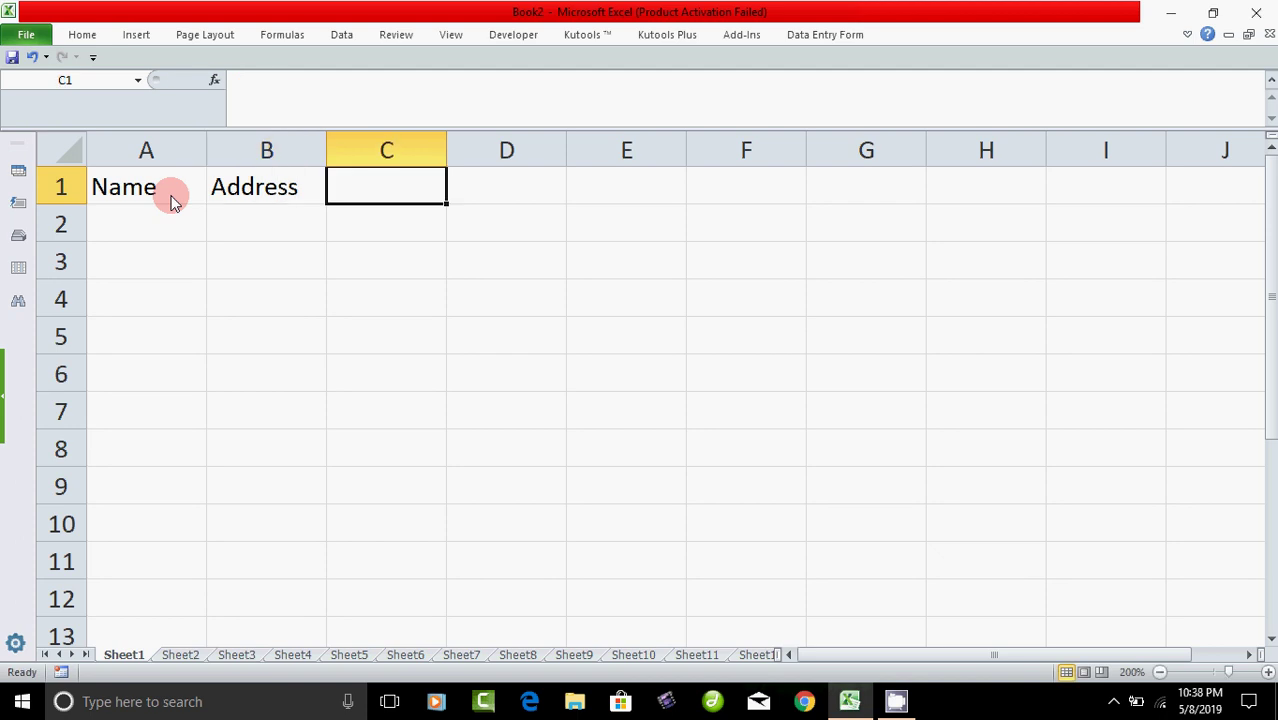
text(Age)
key(Tab)
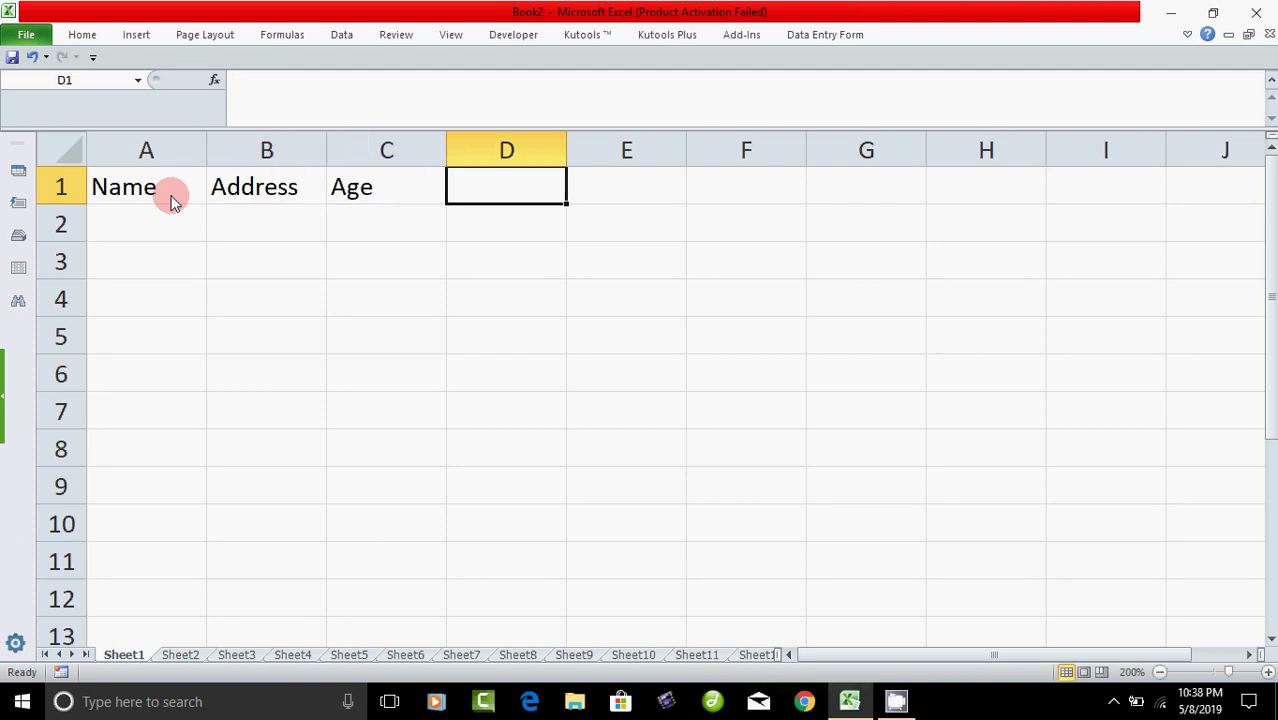
text(Sex)
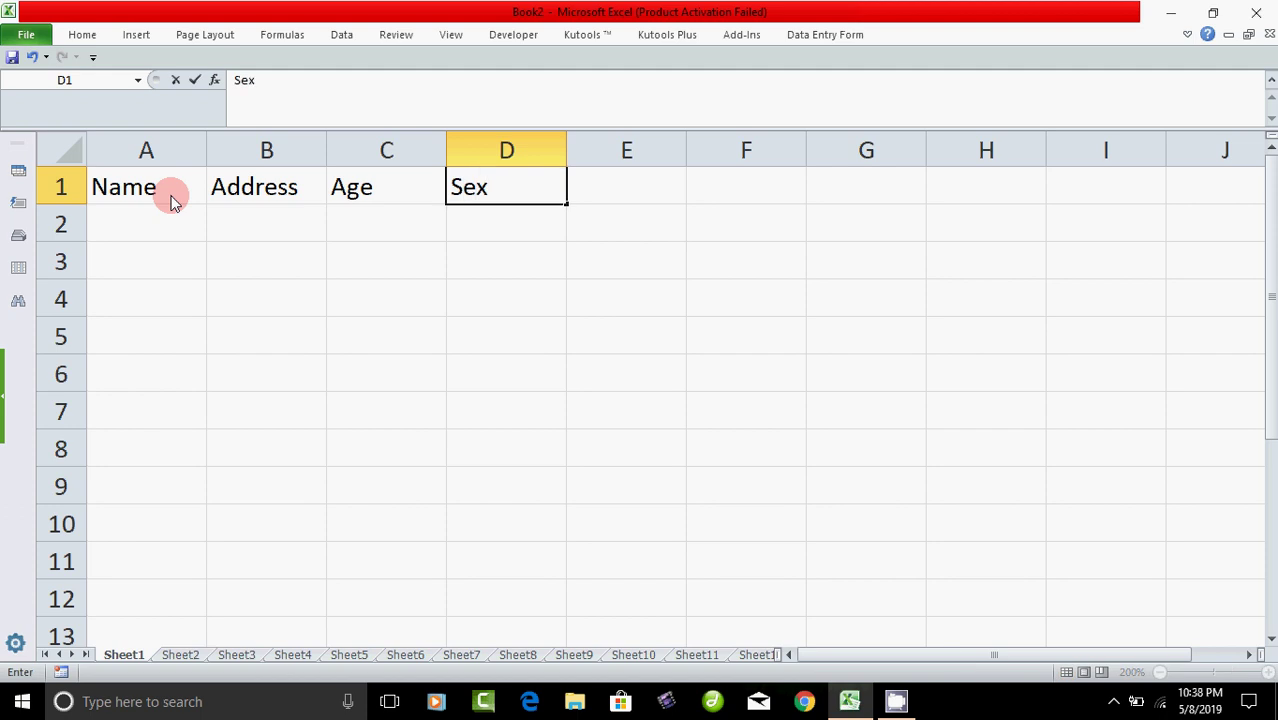
key(Return)
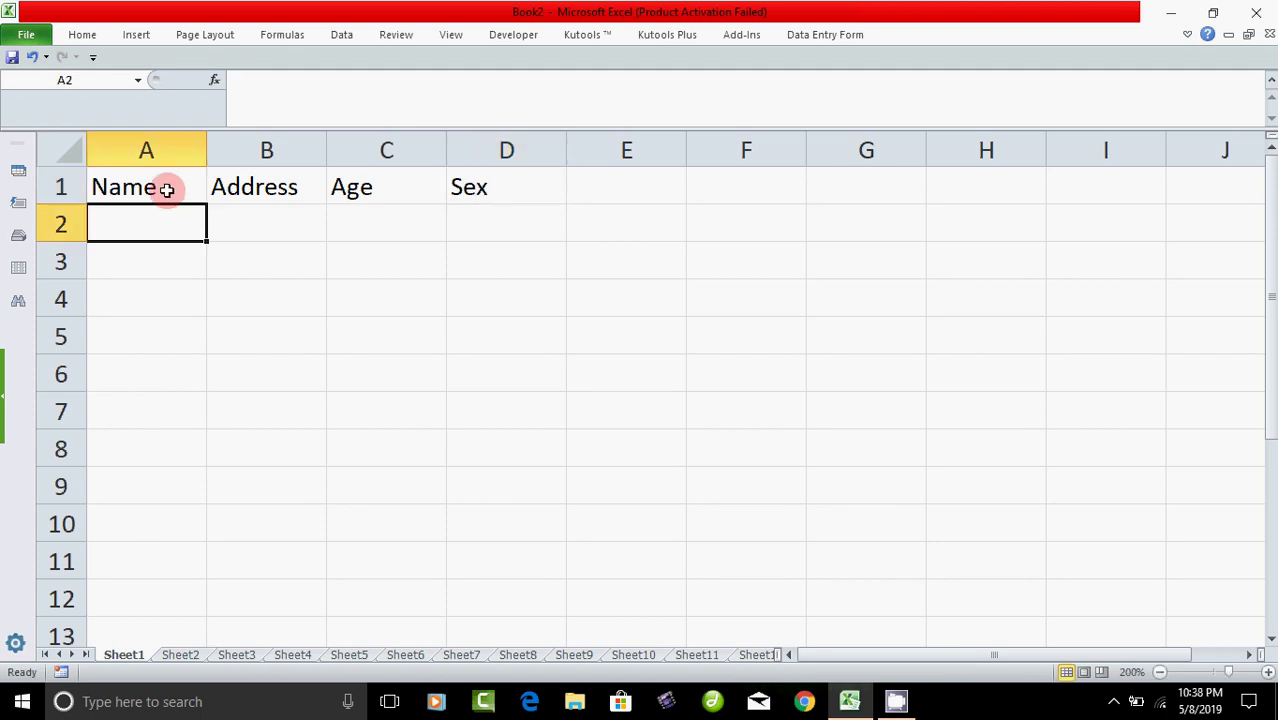
Step: Make the A1:D1 headings bold and centred
drag(165, 188, 461, 197)
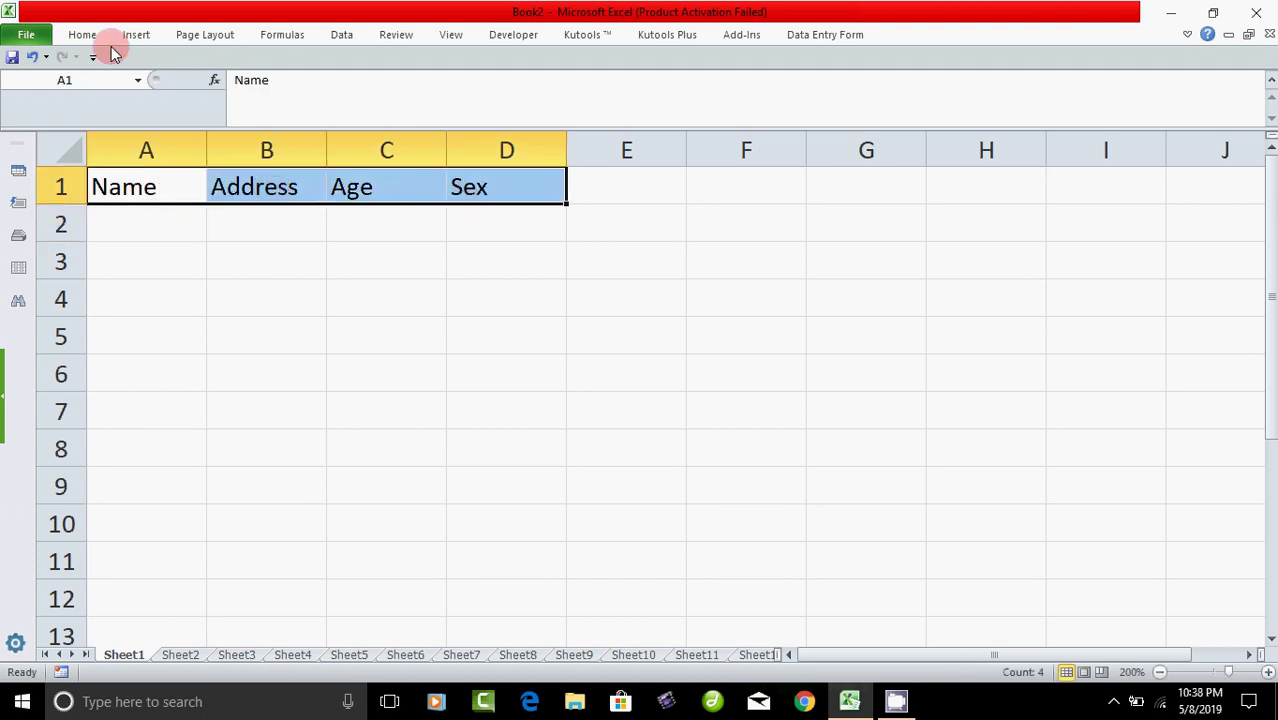
click(83, 36)
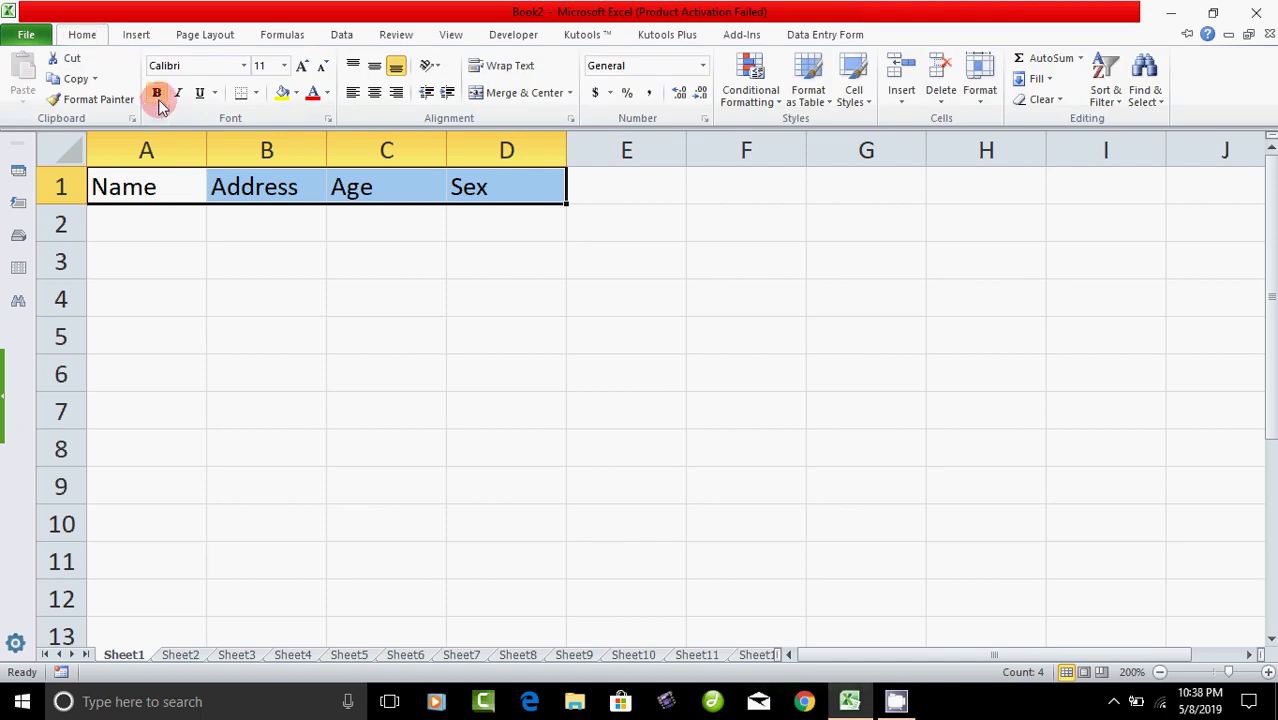
click(156, 92)
click(83, 36)
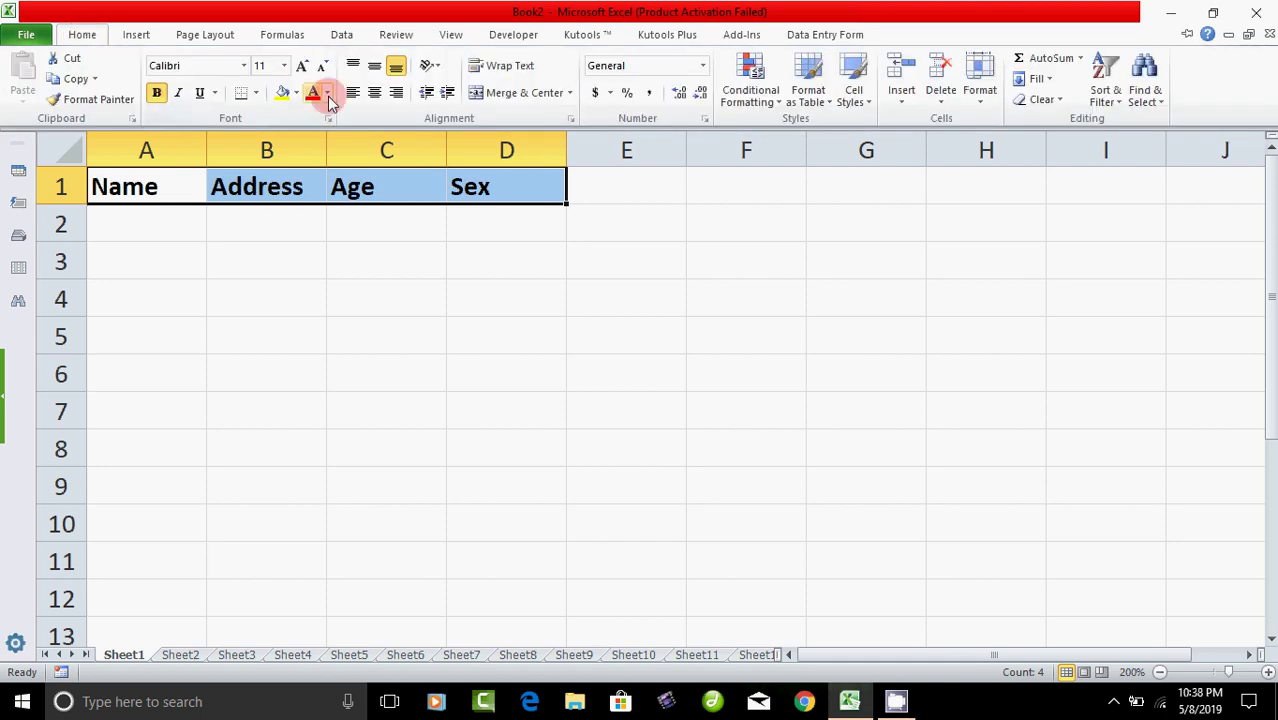
click(375, 94)
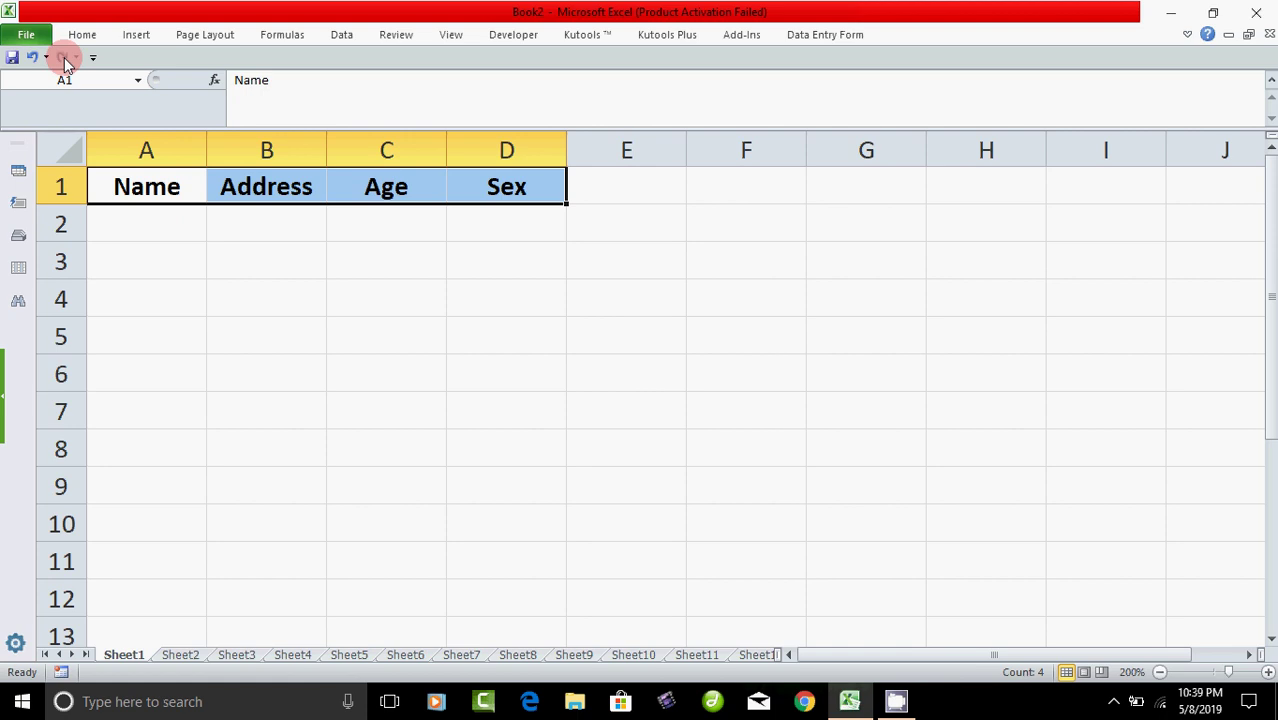
click(124, 36)
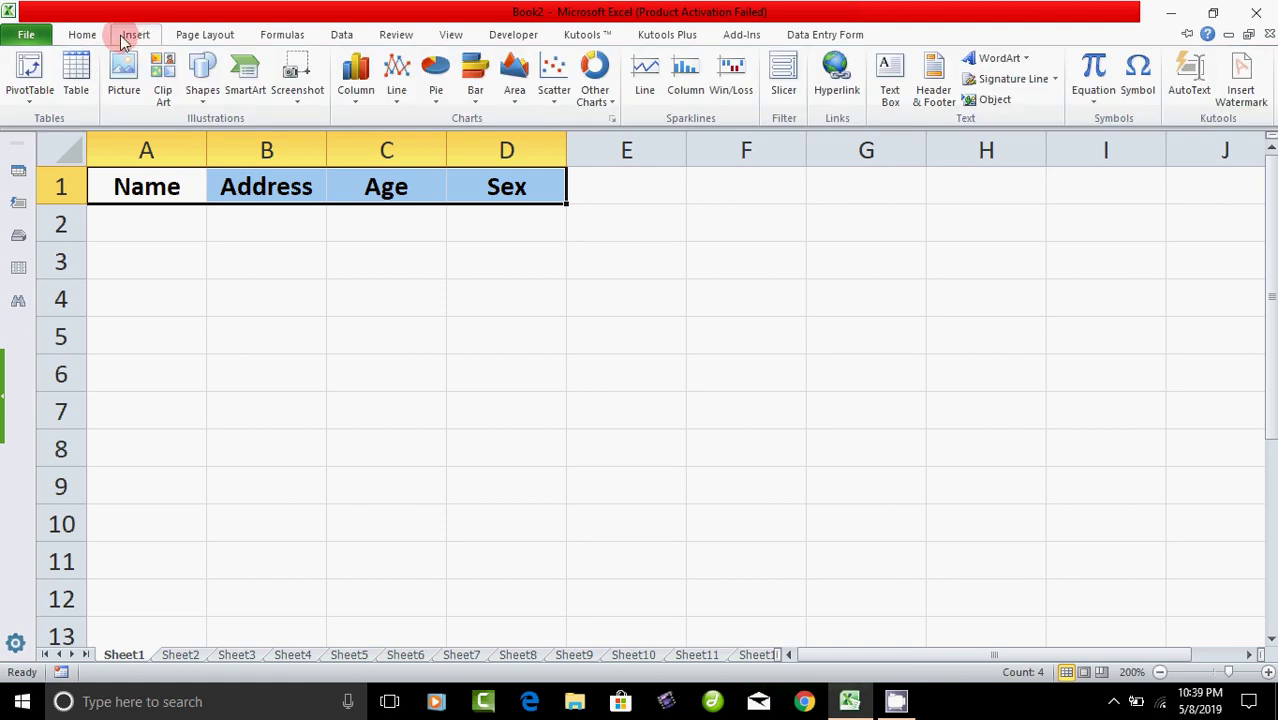
Step: Convert A1:D1 into a table with 'My table has headers' ticked
click(76, 88)
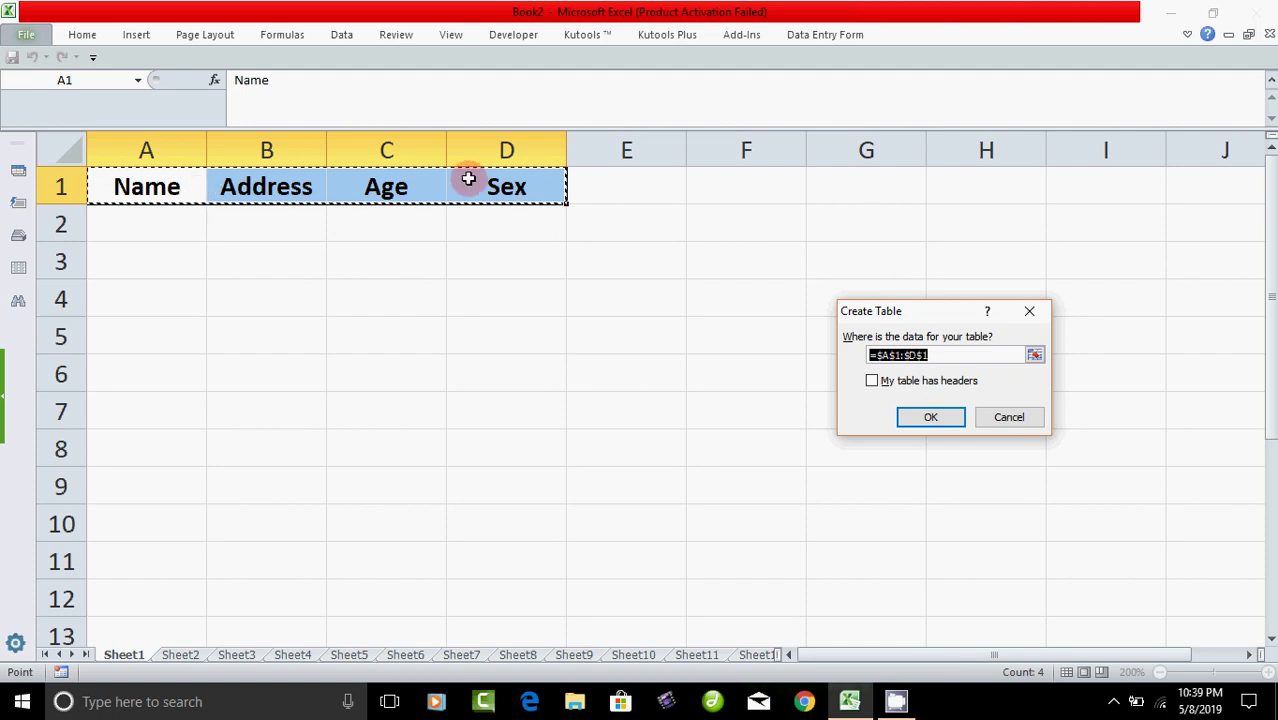
click(872, 382)
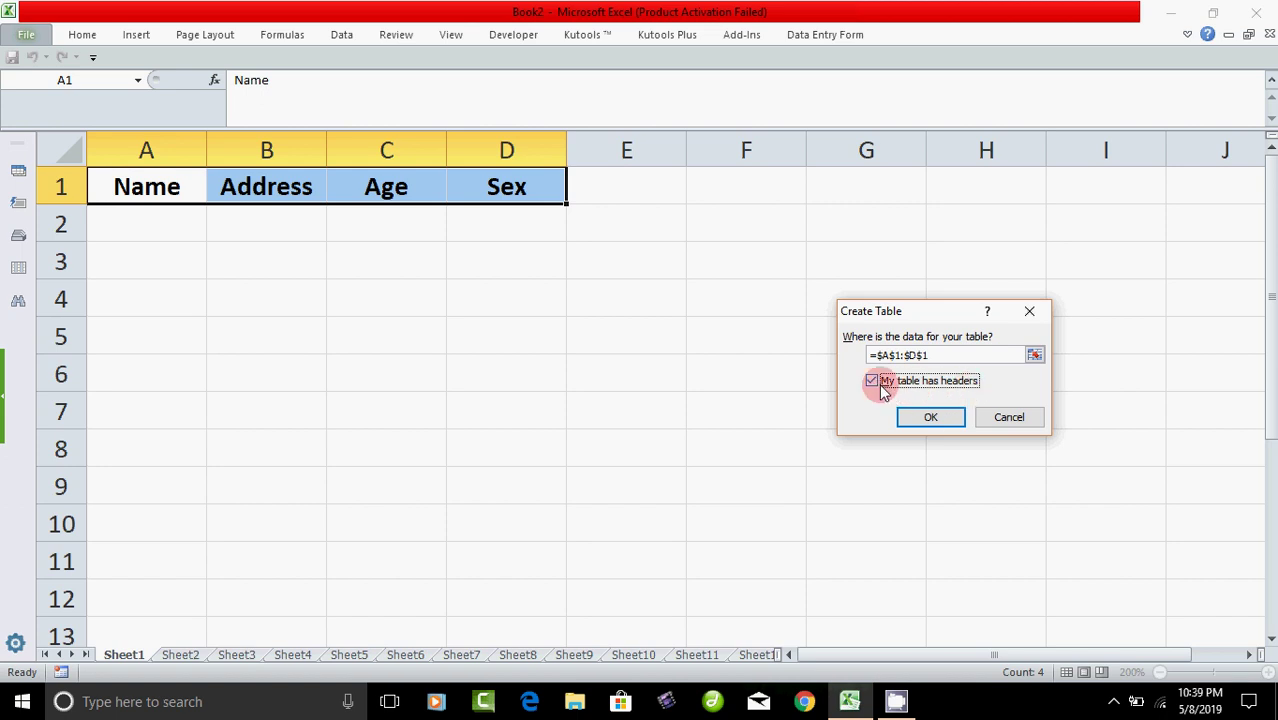
click(929, 417)
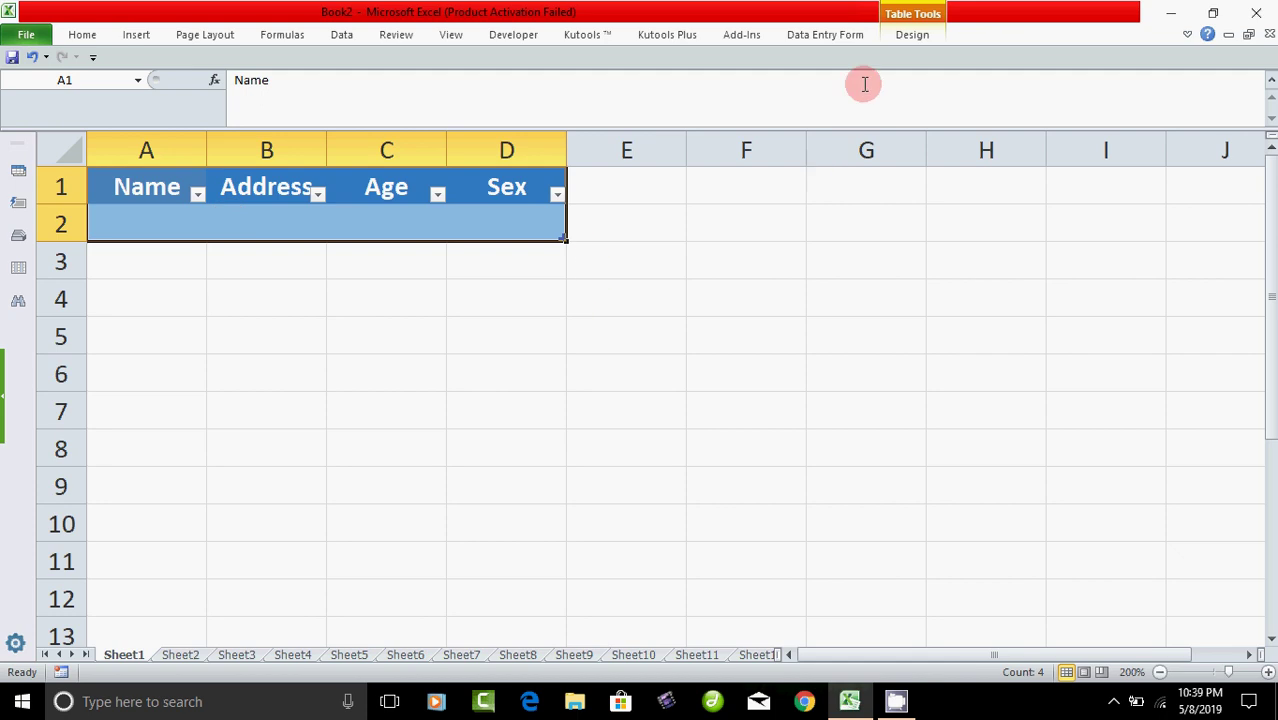
click(827, 36)
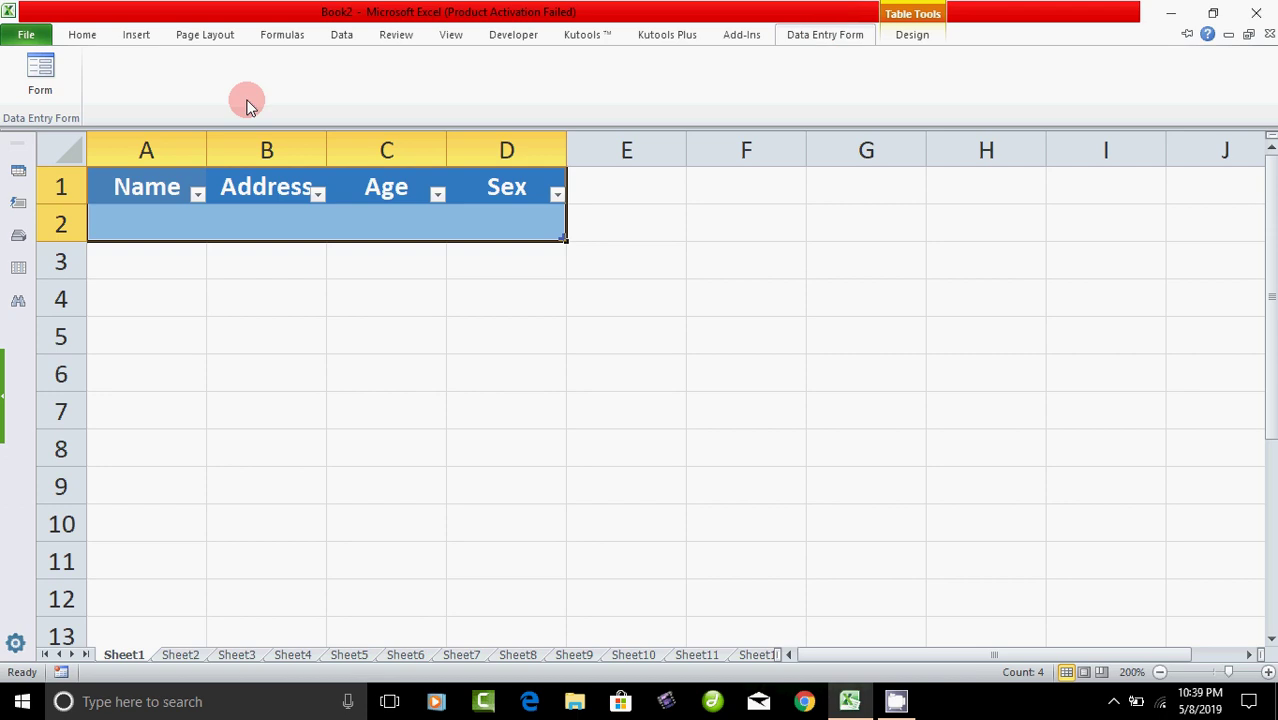
Step: Open the Sheet1 data form from the Data Entry Form tab and shift it slightly left
click(39, 82)
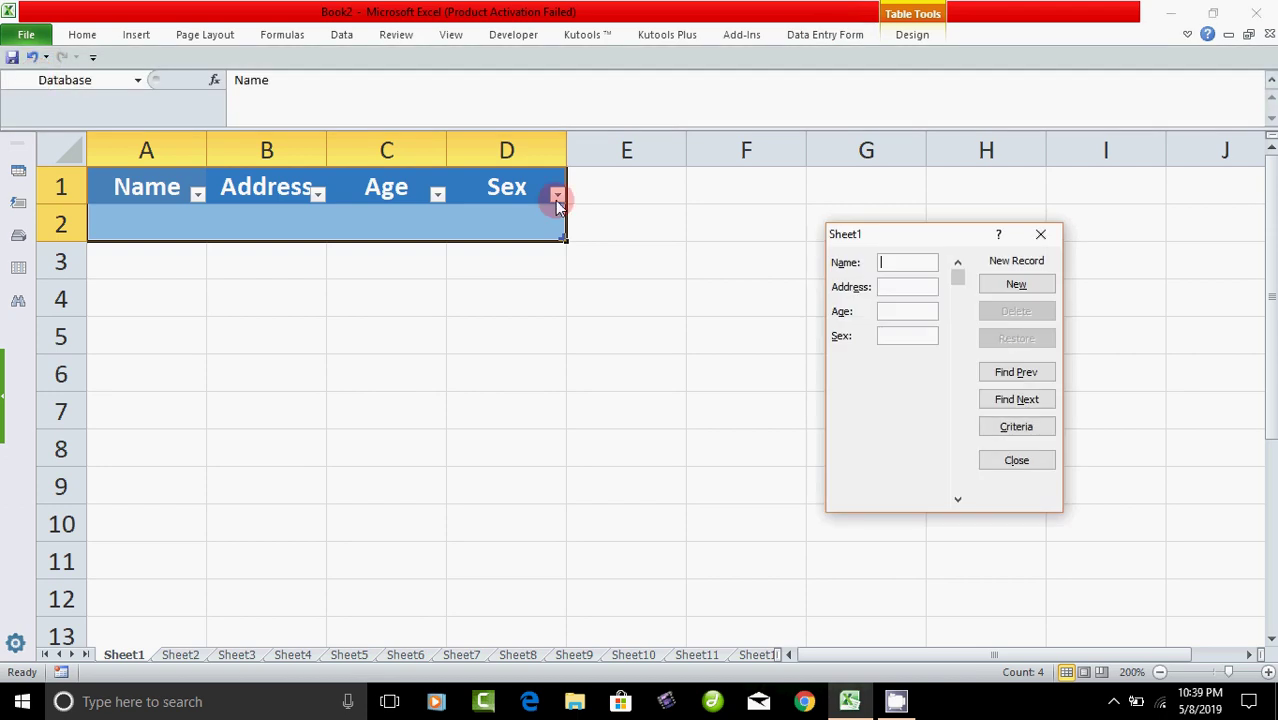
drag(895, 240, 856, 237)
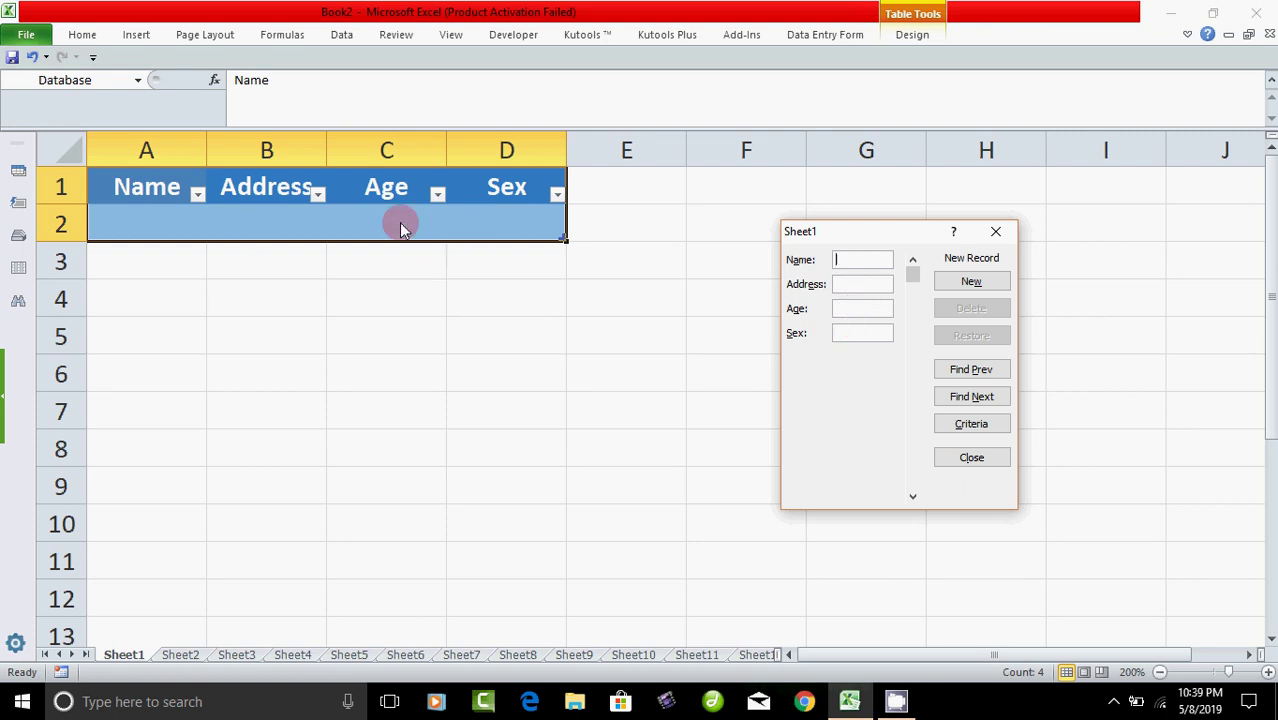
Step: Add the first record with a person's name, age 40 and sex Male, saved into row 2
click(875, 265)
text(Suresh)
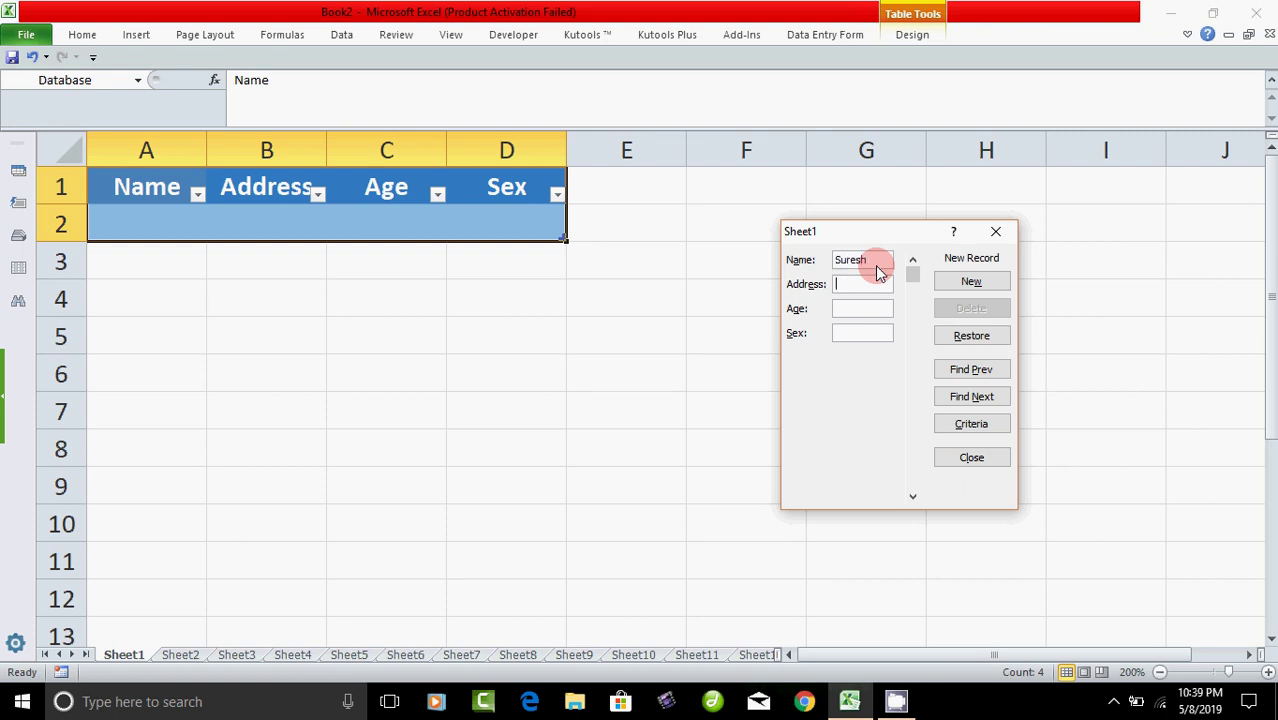
text(dsfkjdfkljds)
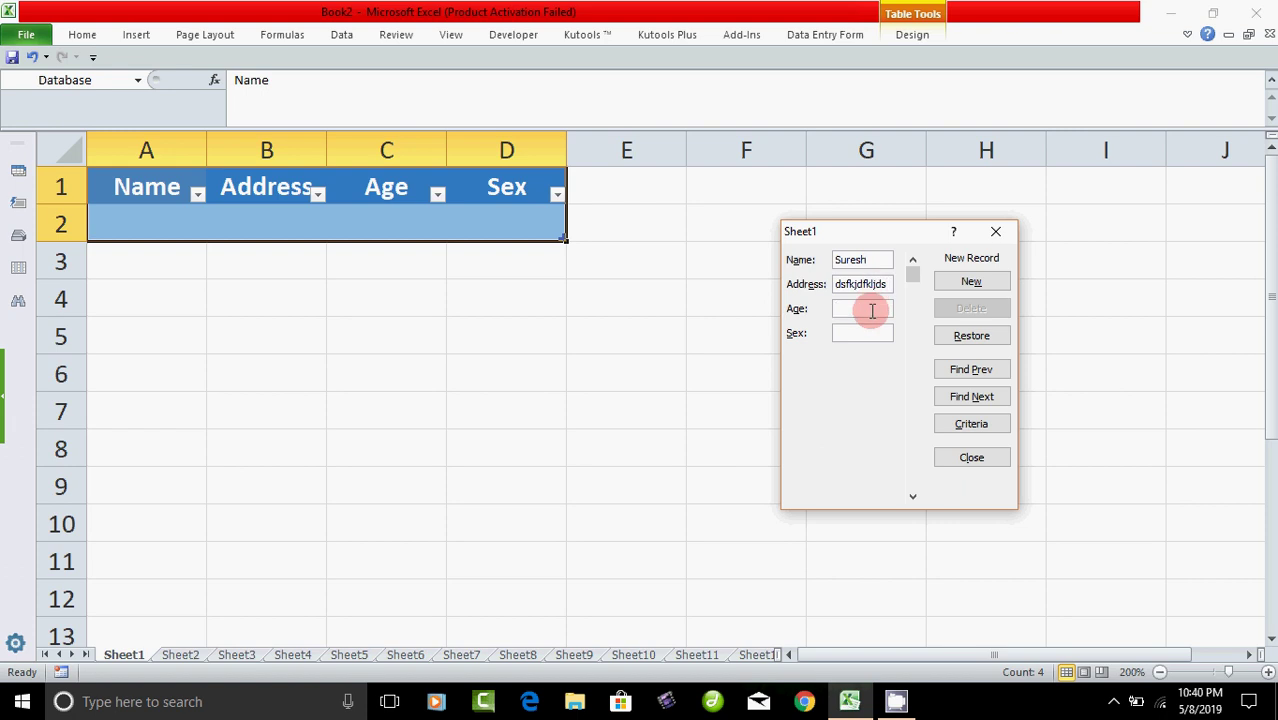
click(872, 311)
text(40)
text(Male)
key(Return)
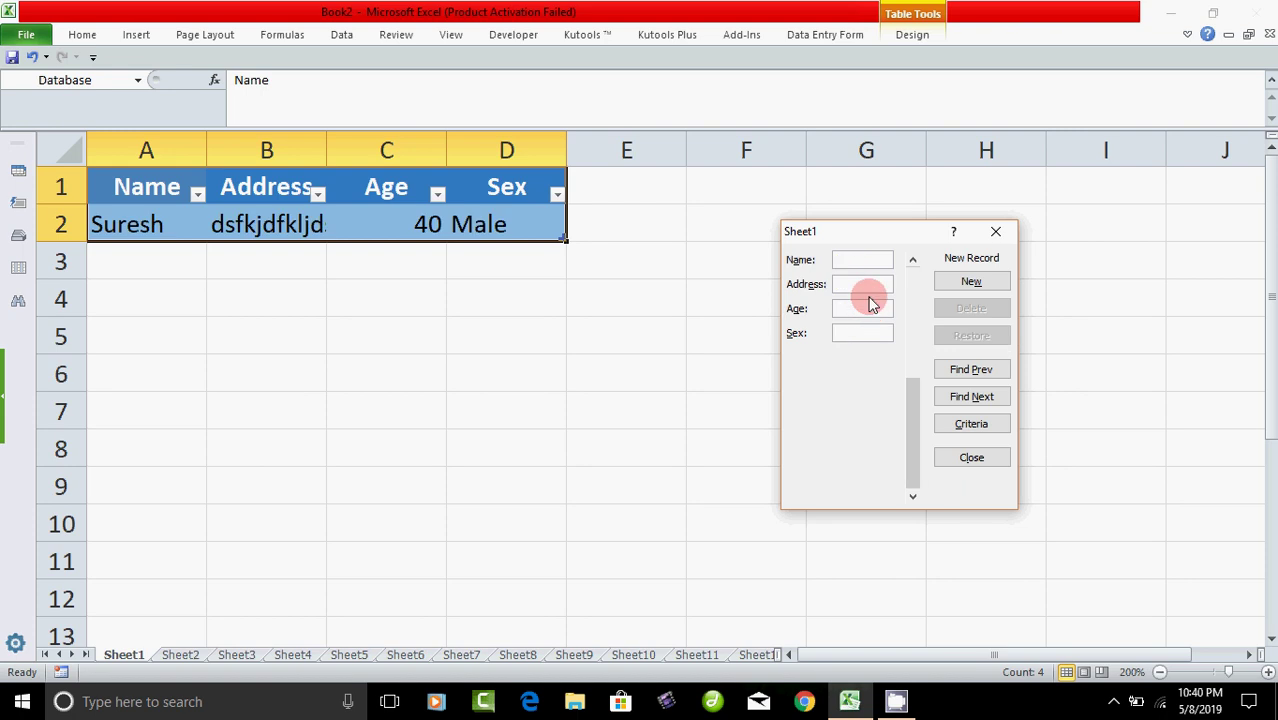
Step: Add the second record with name, address, age 35 and sex Female into row 3
text(Mala)
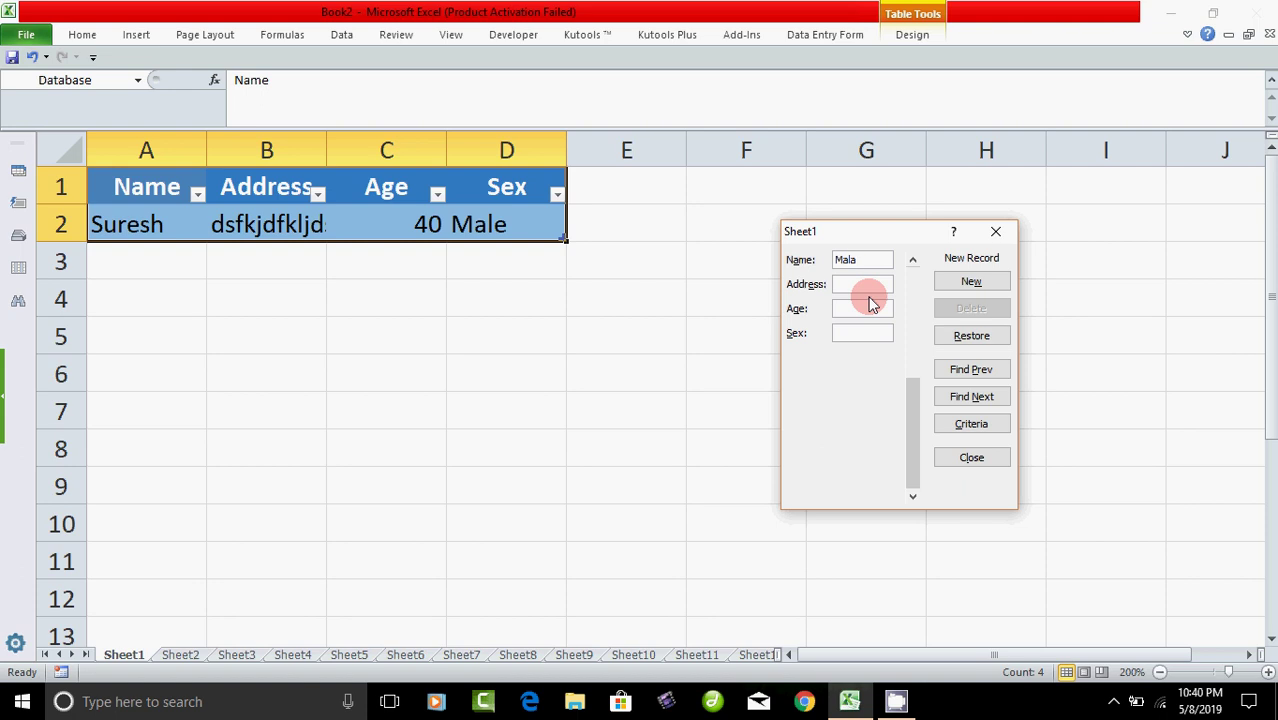
click(864, 284)
text(dfdfdsf)
click(865, 310)
text(35)
click(868, 336)
text(Female)
key(Return)
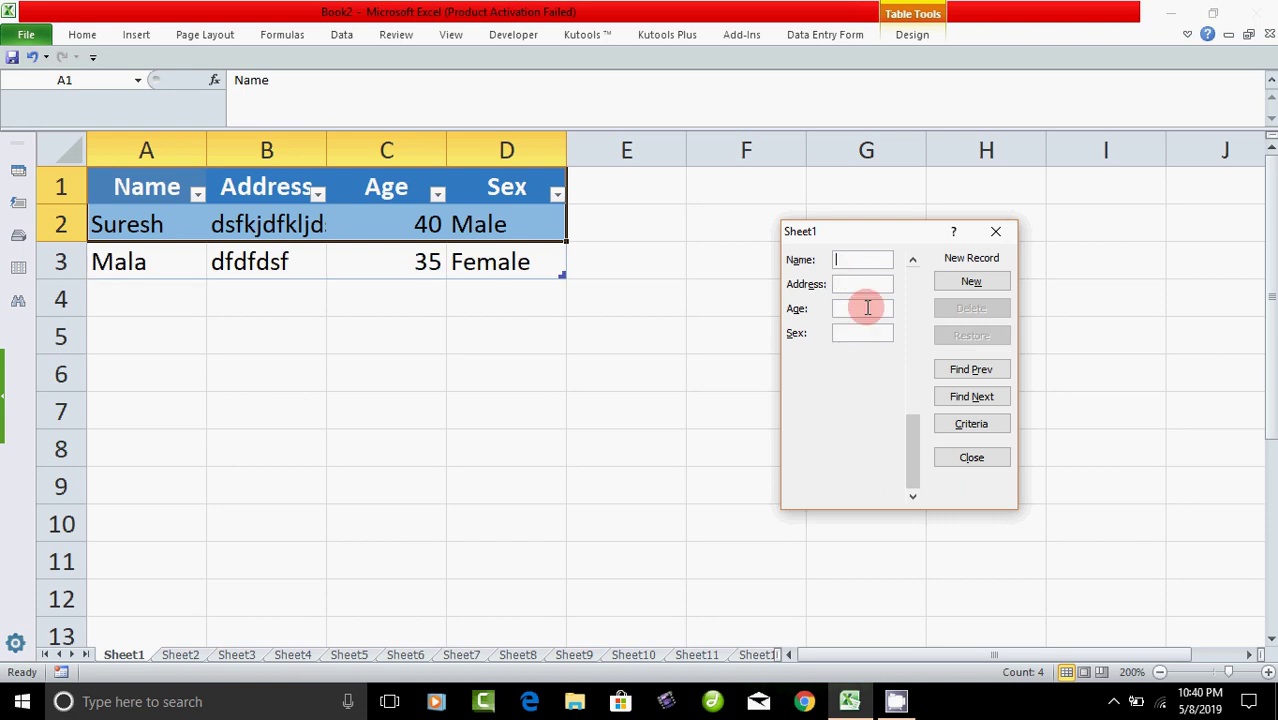
Step: Add the third record with a name, age 45 and sex Male into row 4
text(M)
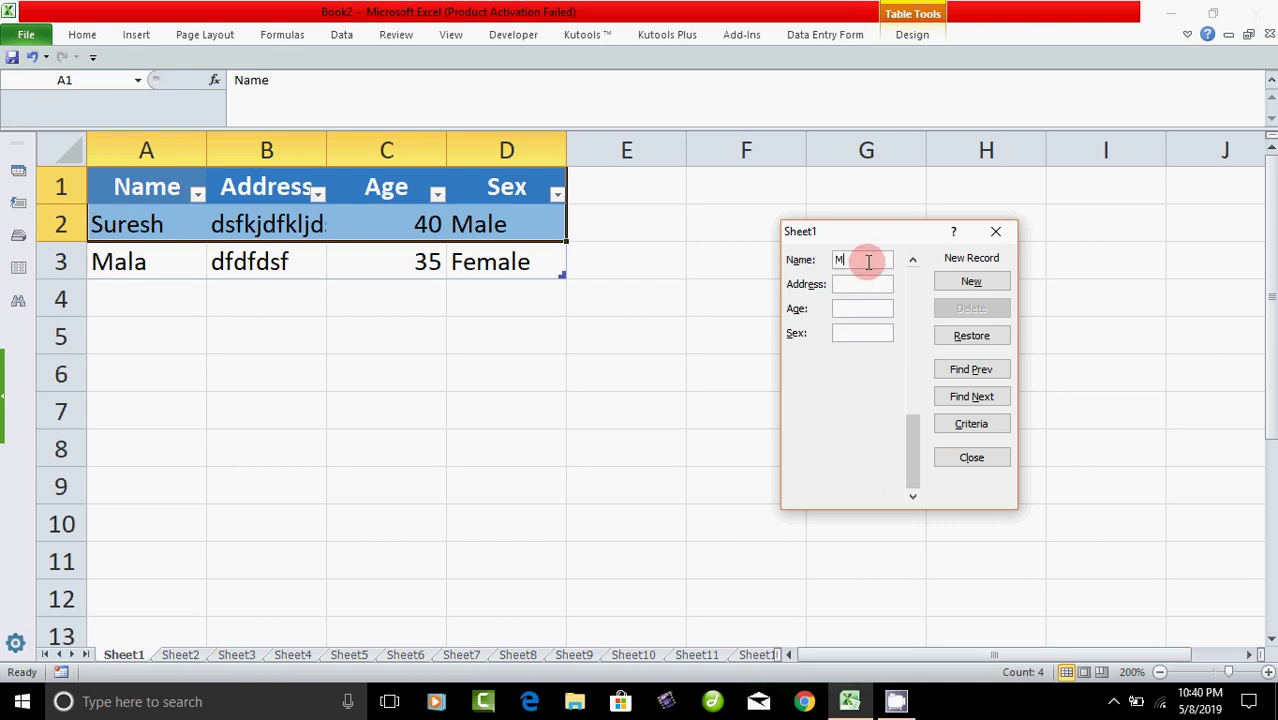
text(ohamed)
text(dfdsfsdf)
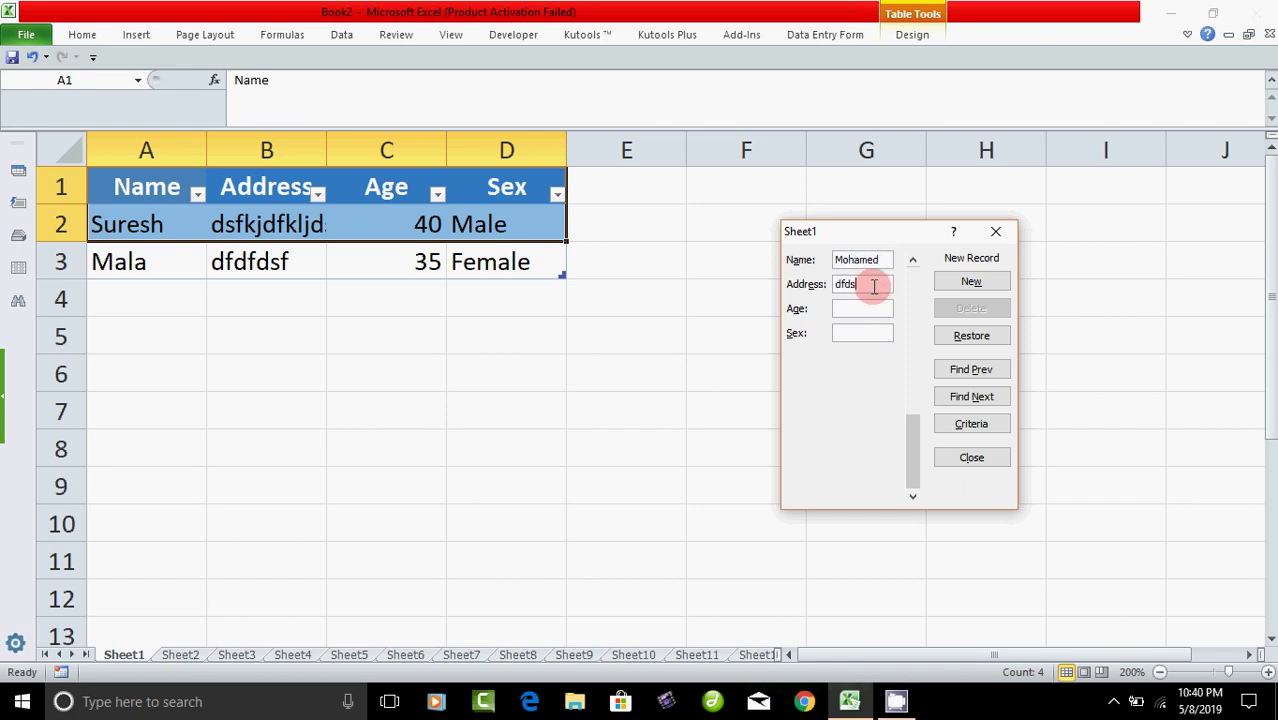
click(869, 308)
text(45)
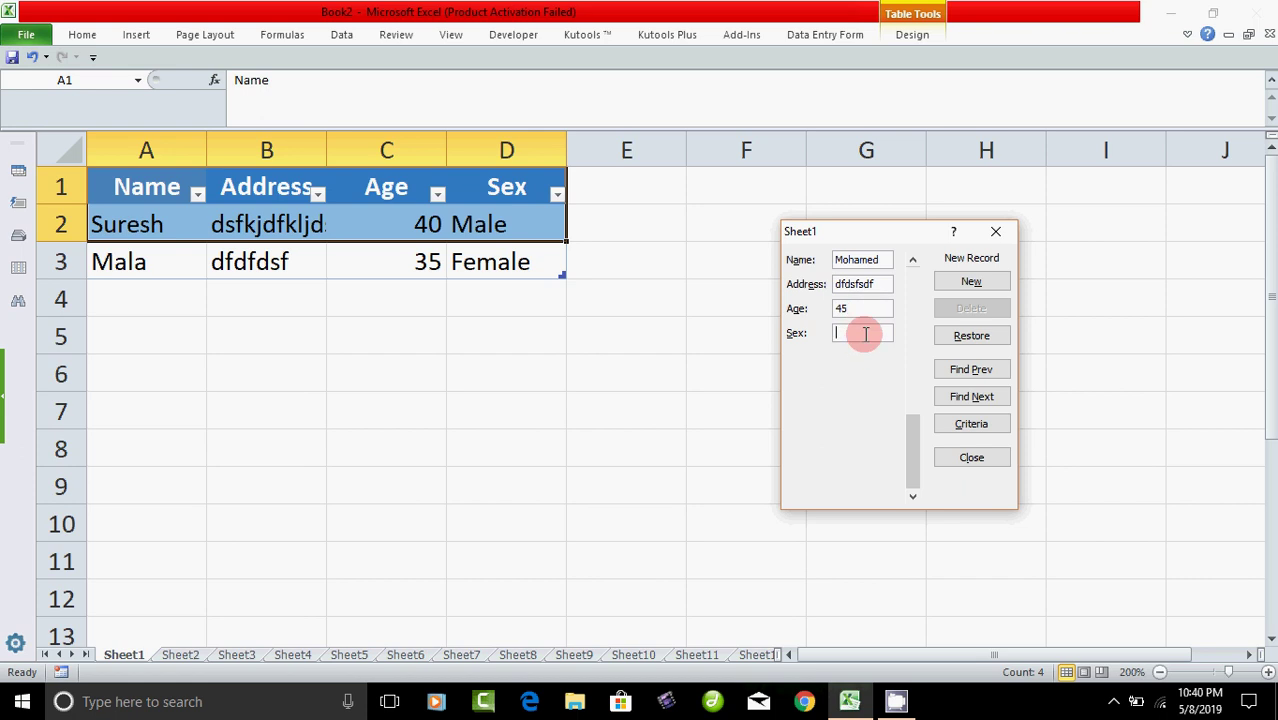
text(Male)
key(Return)
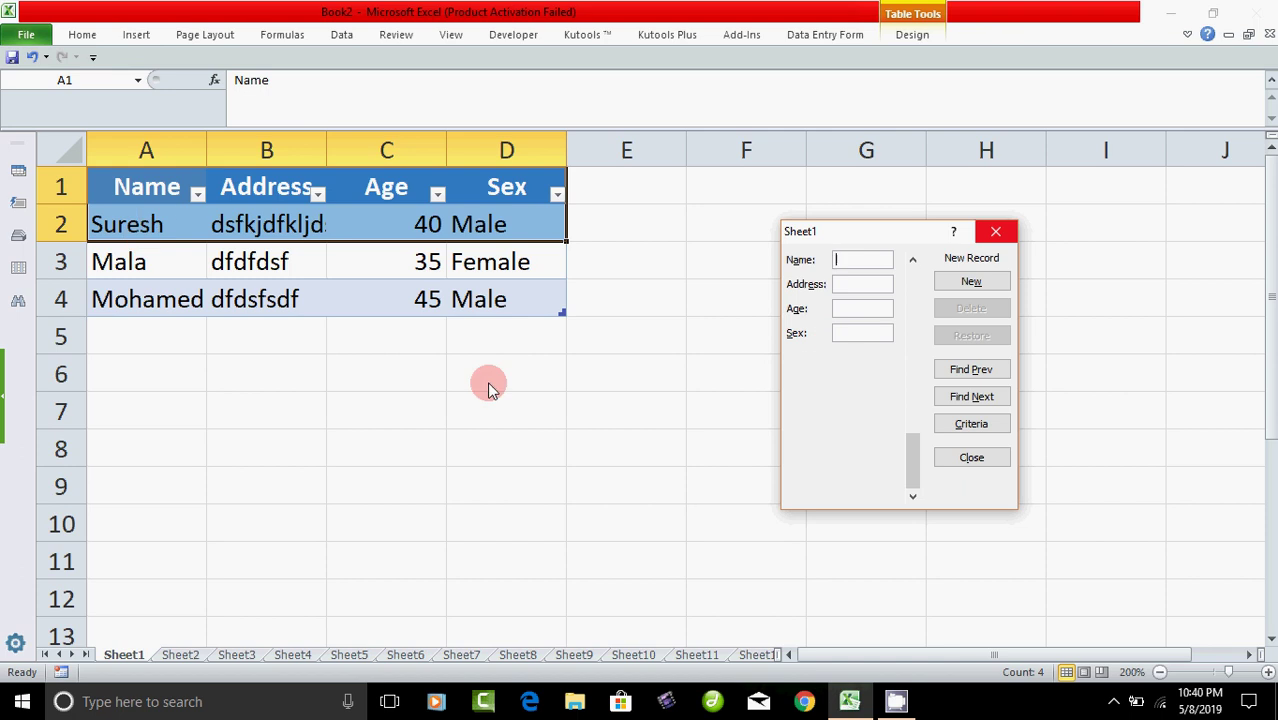
Step: Step back through the stored records with Find Prev until record 1
click(972, 283)
click(983, 372)
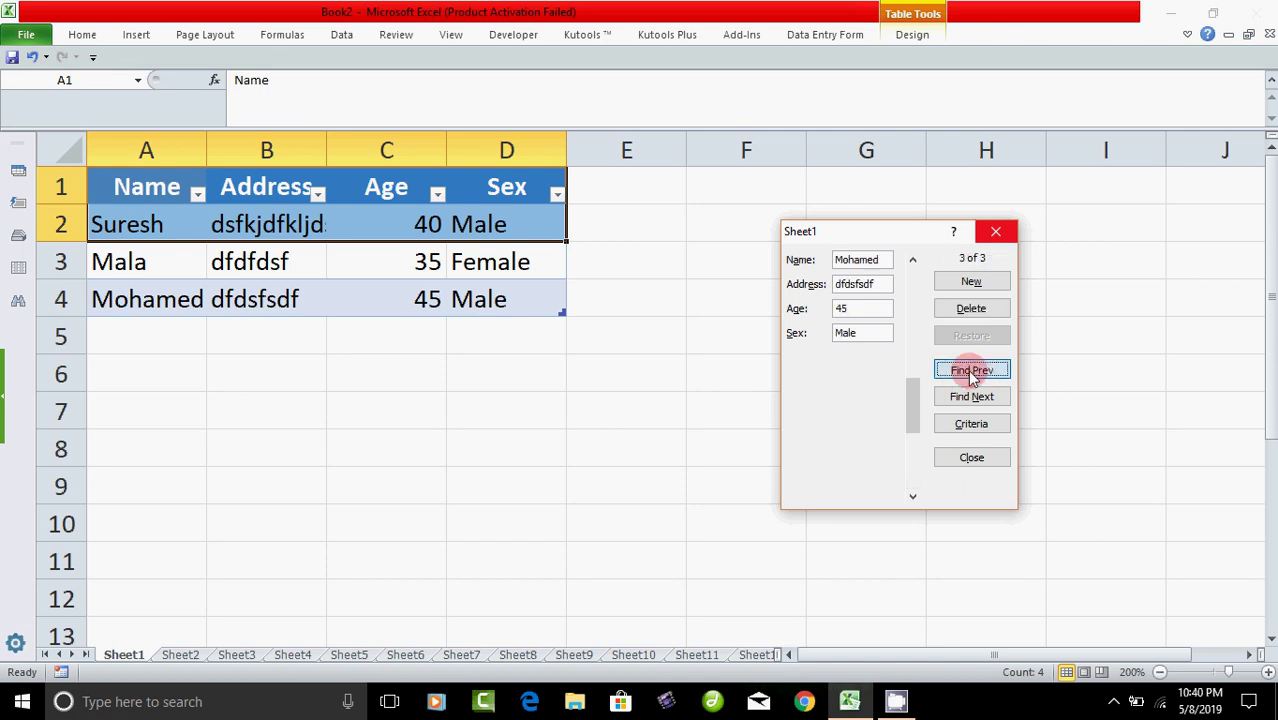
click(983, 372)
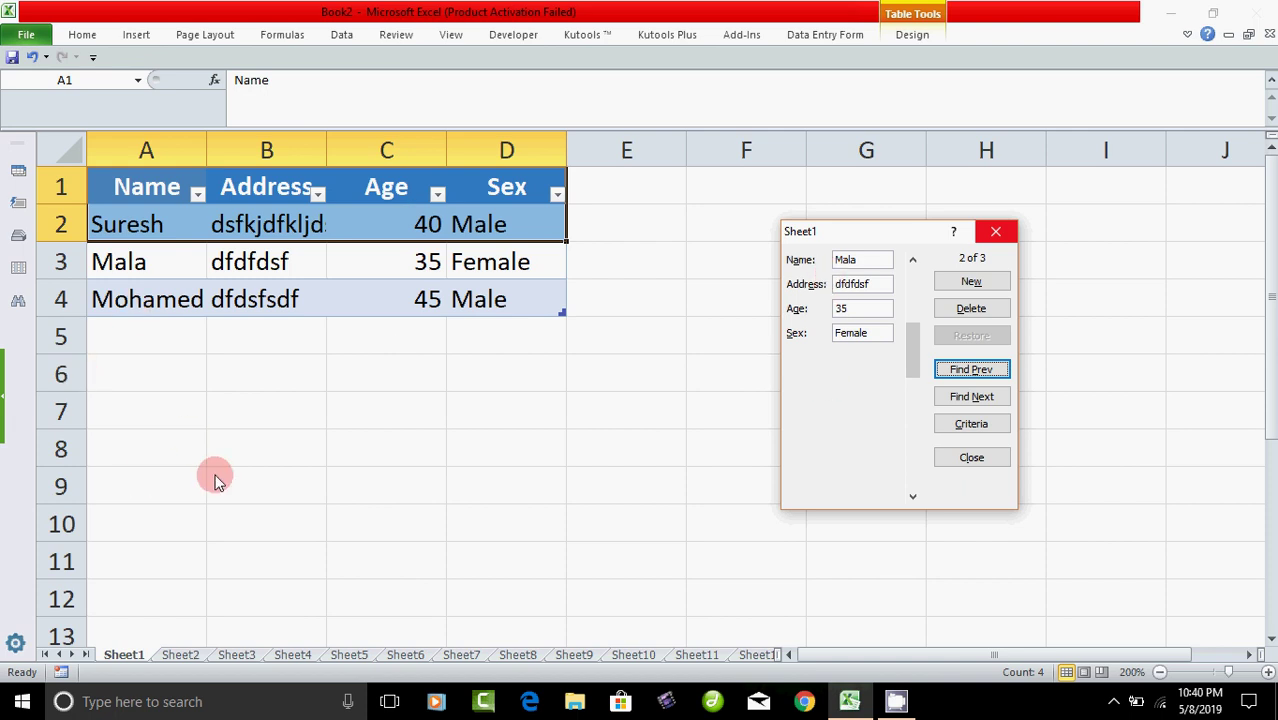
click(970, 372)
click(969, 376)
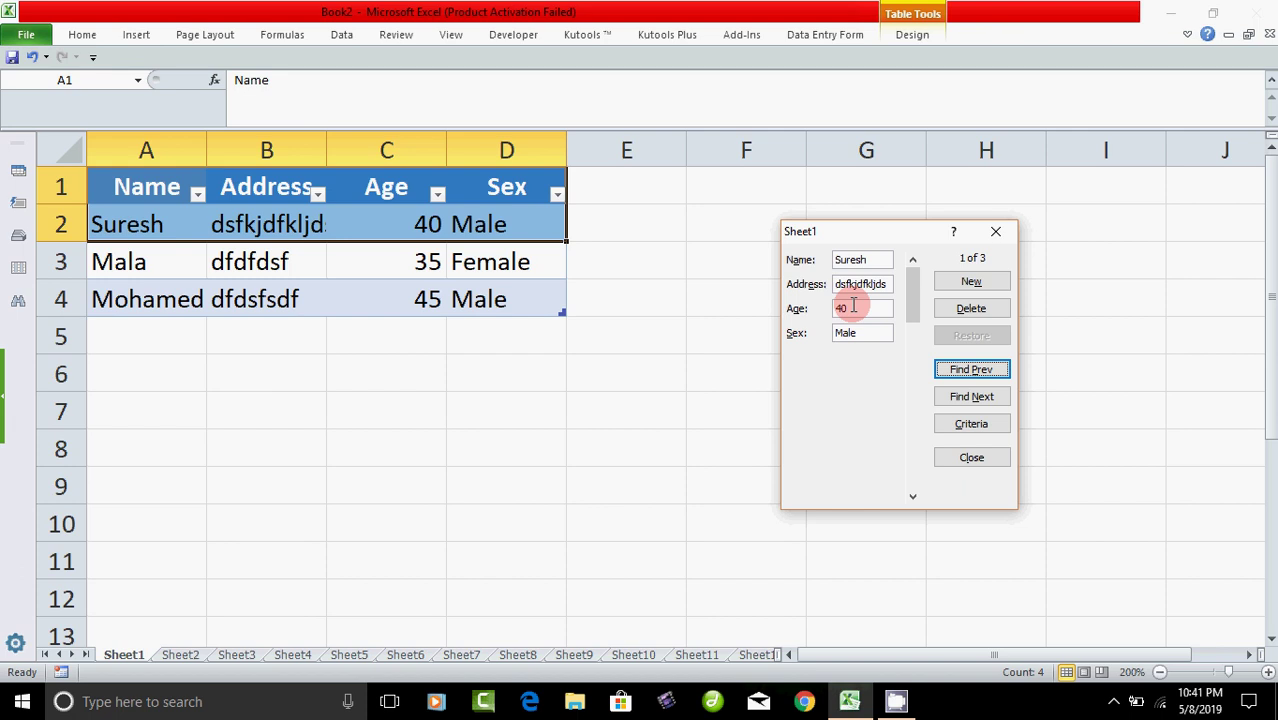
Step: Advance with Find Next to record 3, then switch the form to Criteria mode
click(964, 398)
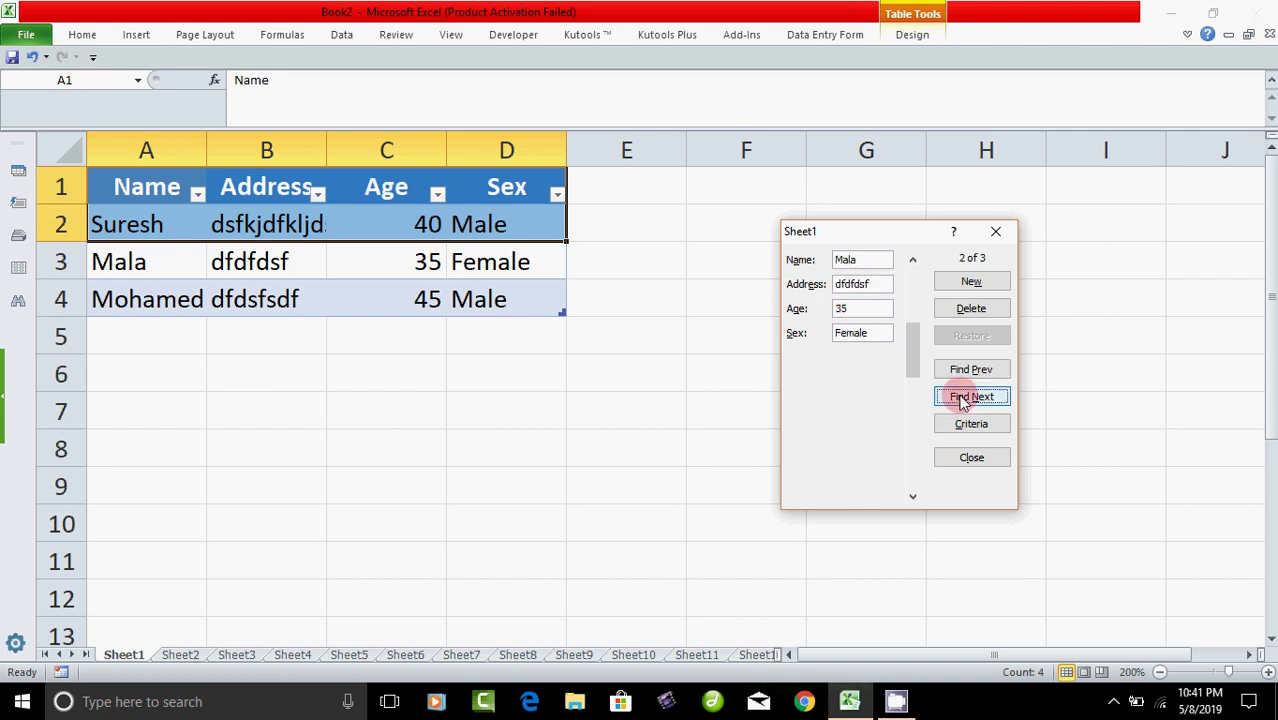
click(962, 398)
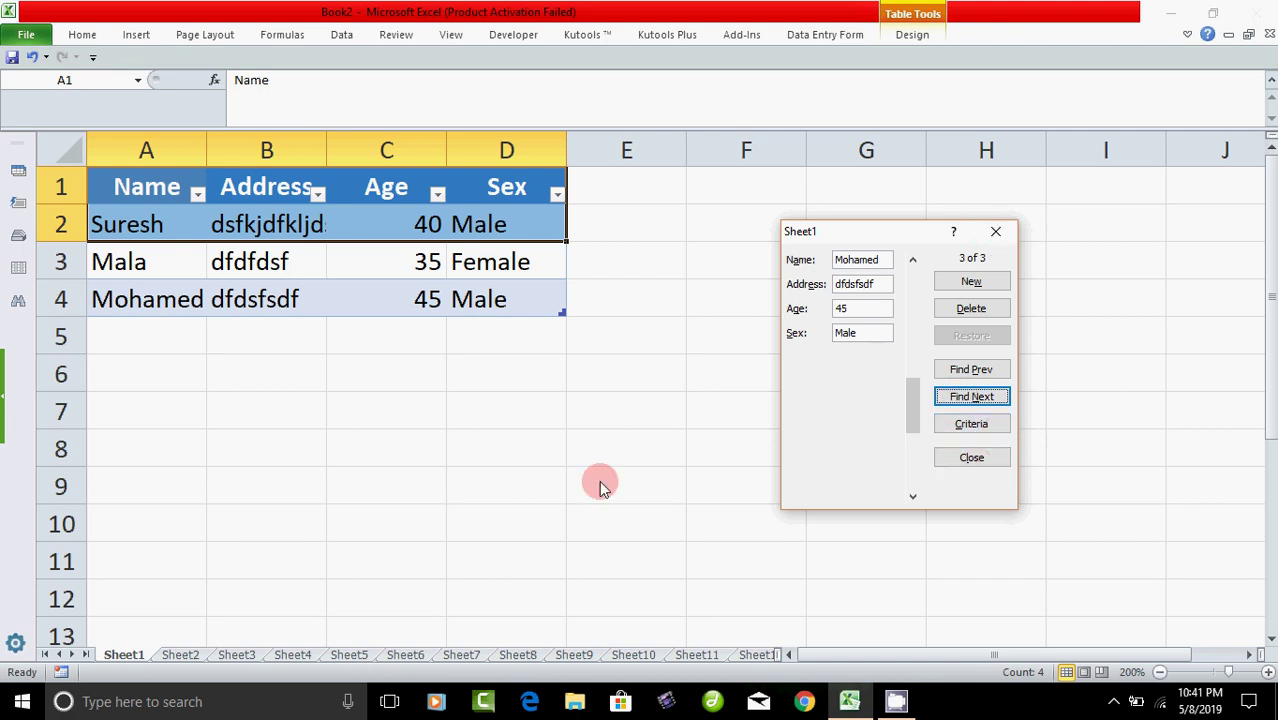
click(968, 427)
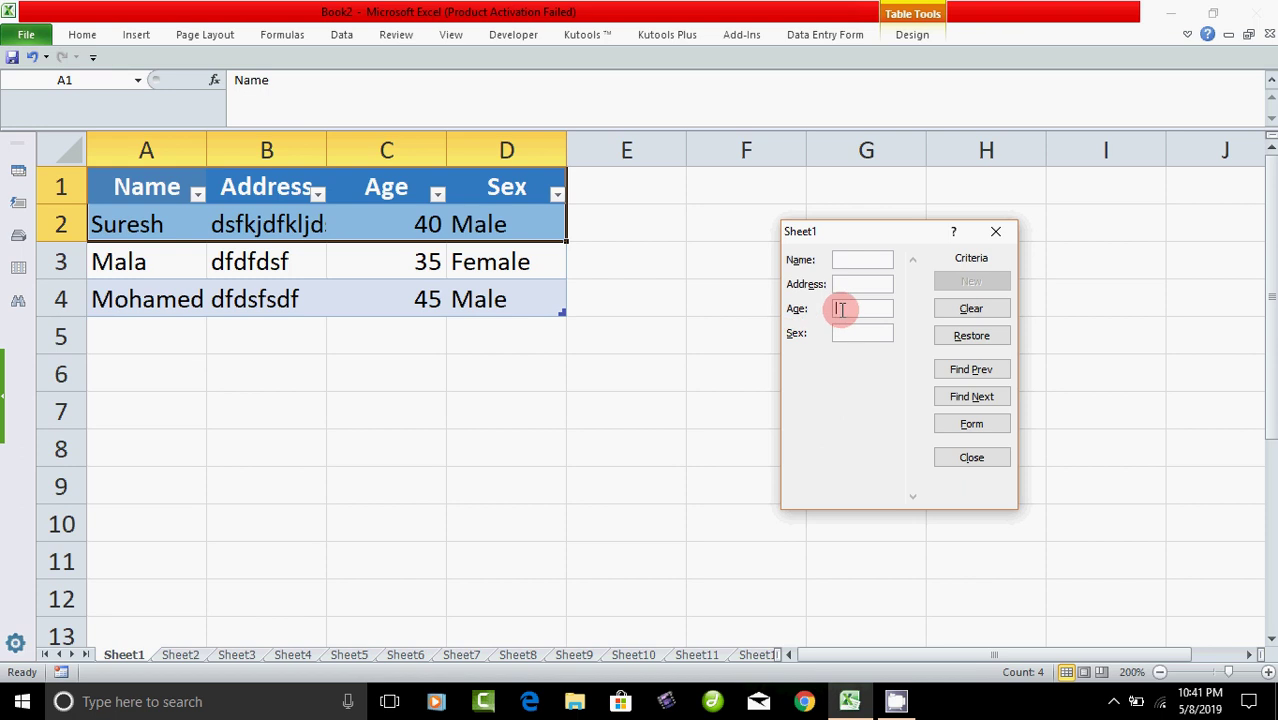
Step: Search with Age criterion >35 and browse between the matching records aged 40 and 45
text(>35)
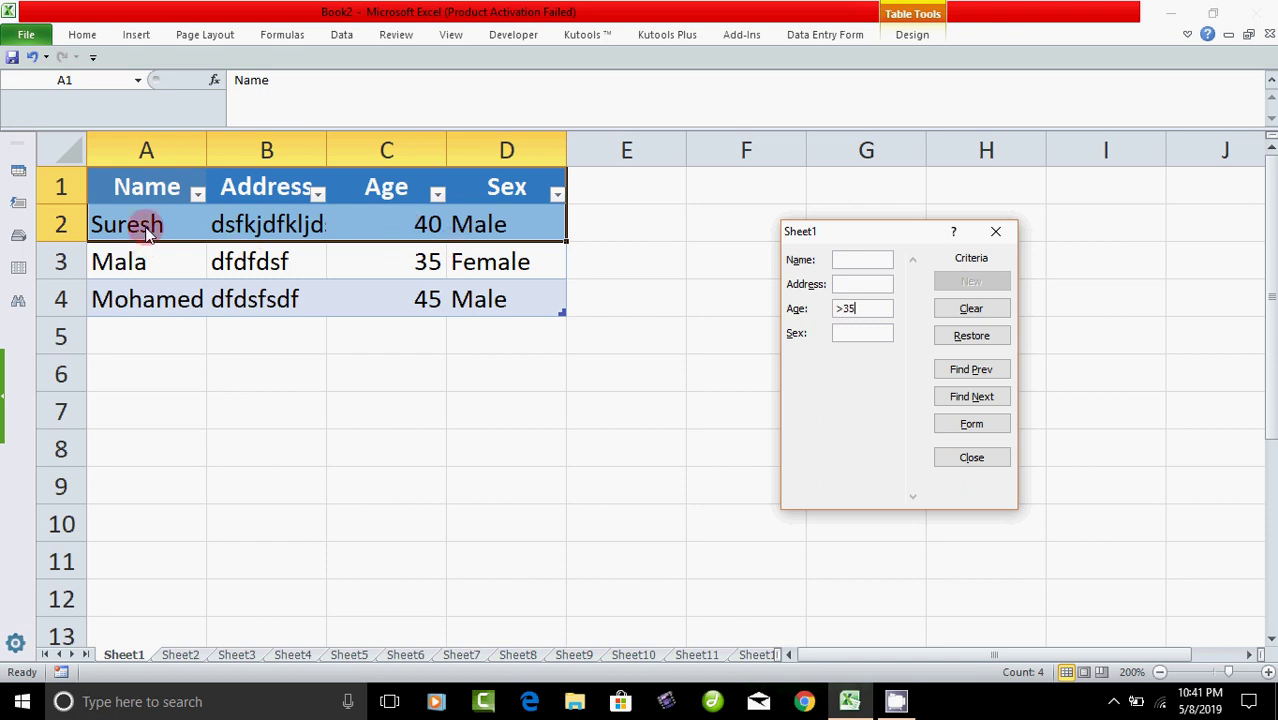
click(984, 374)
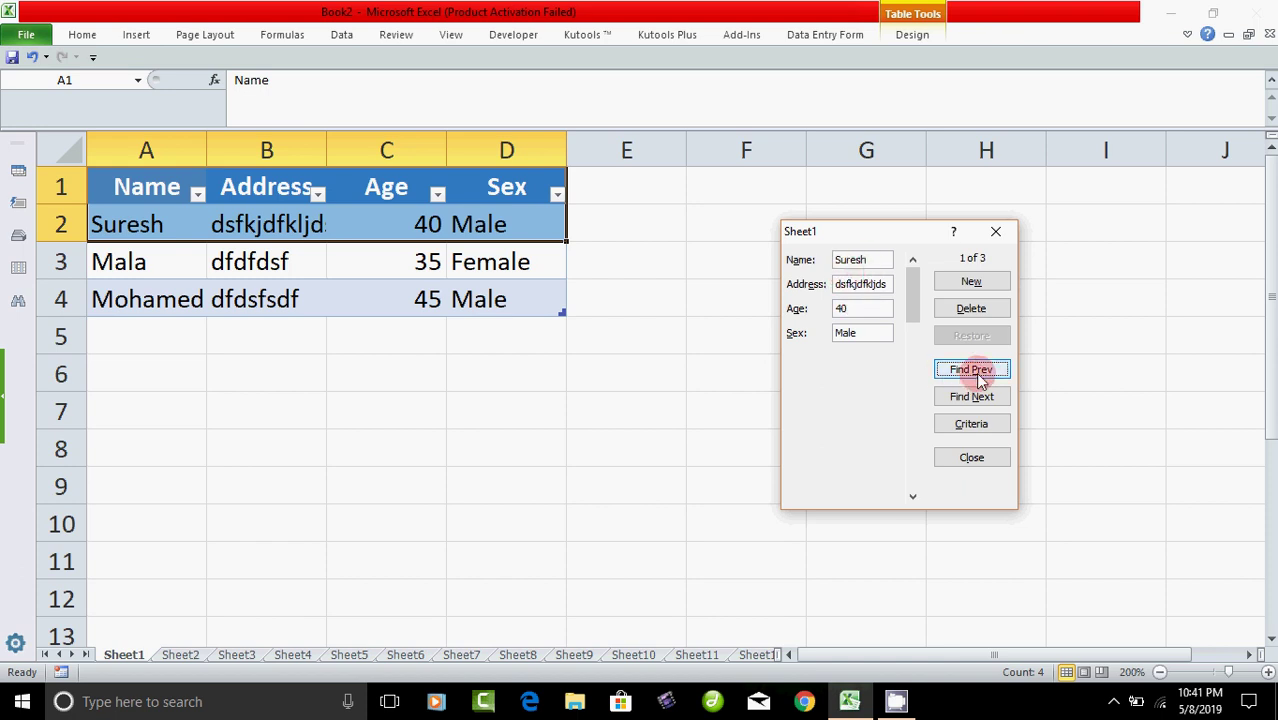
click(970, 397)
click(975, 372)
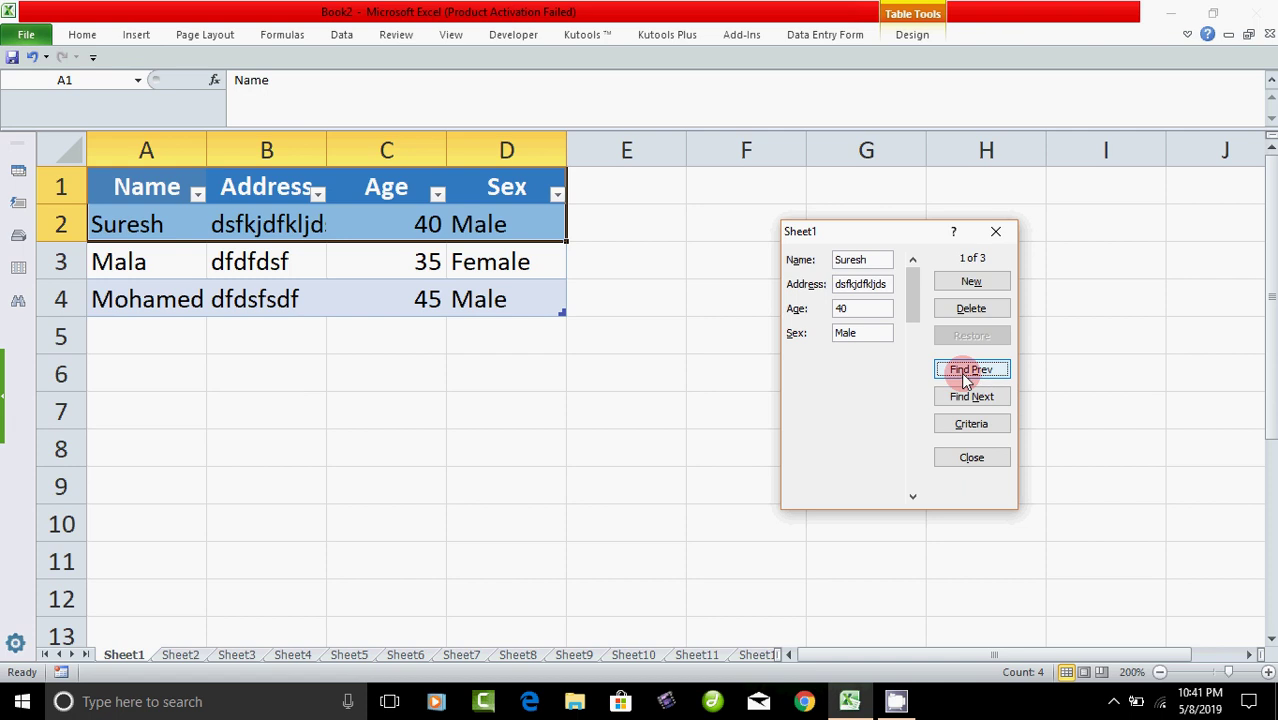
click(968, 400)
click(968, 398)
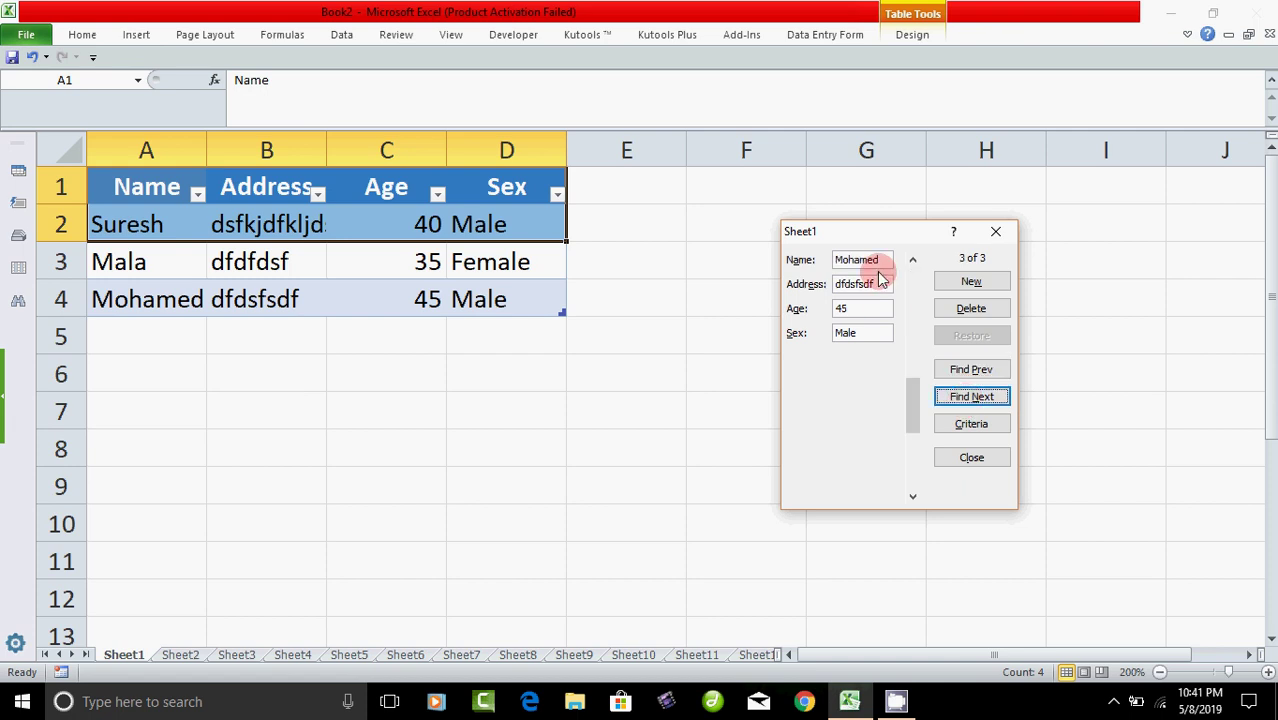
click(970, 372)
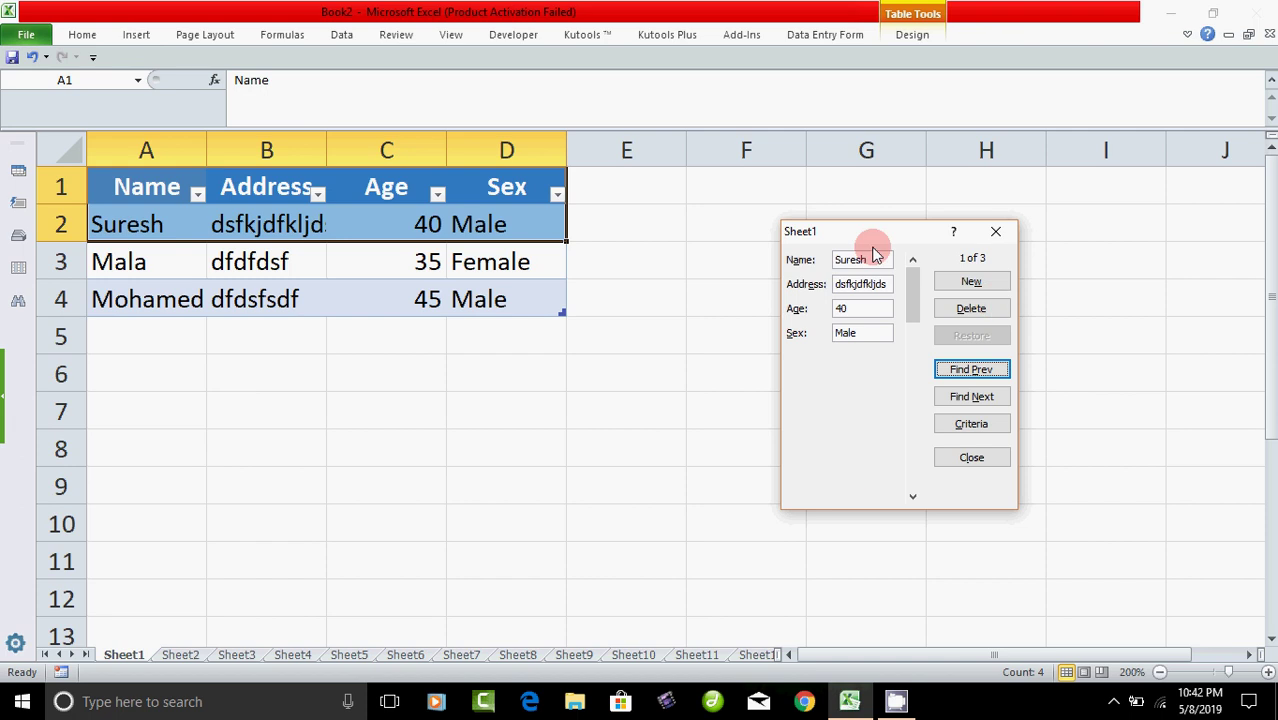
Step: Nudge the data form up and left, then close it
drag(863, 236, 850, 213)
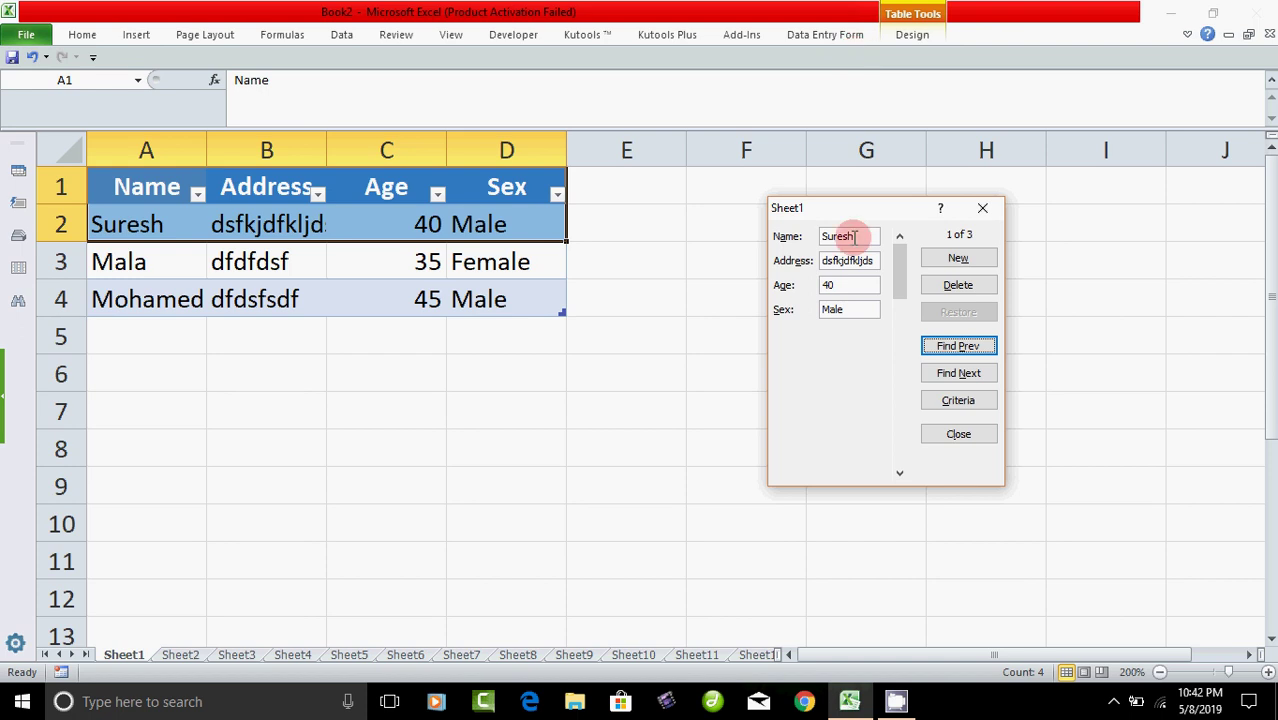
click(958, 436)
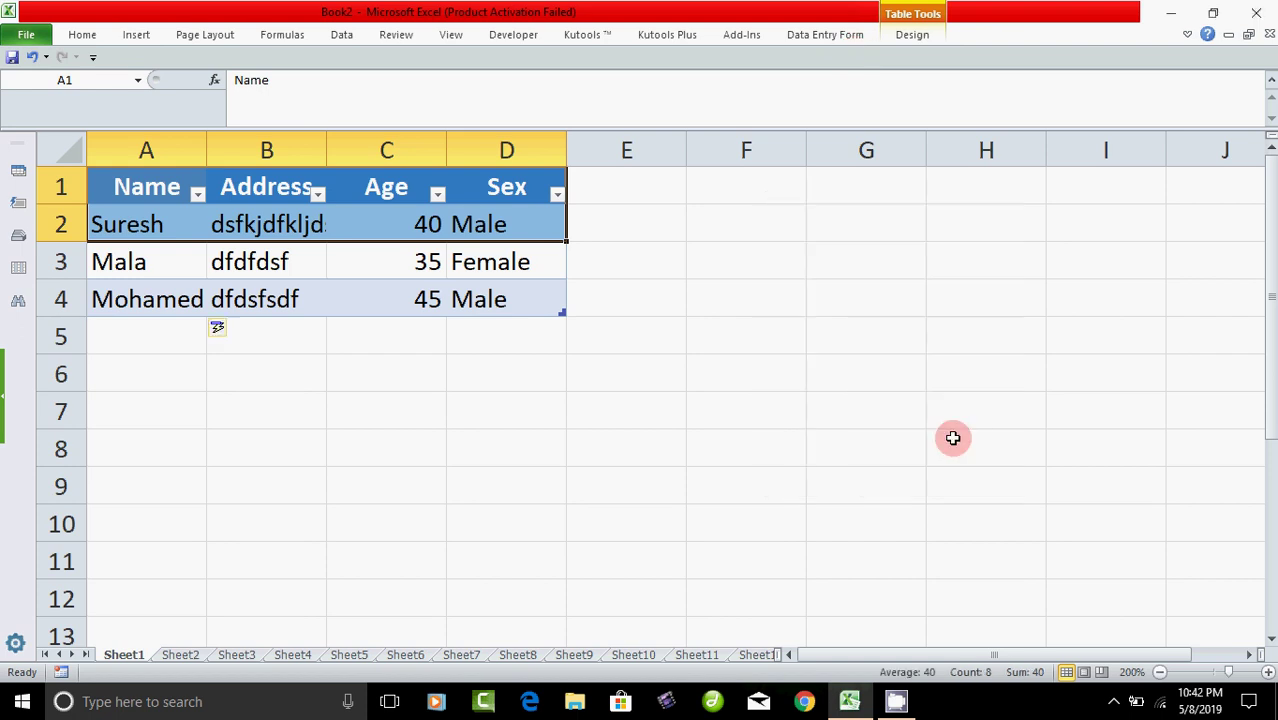